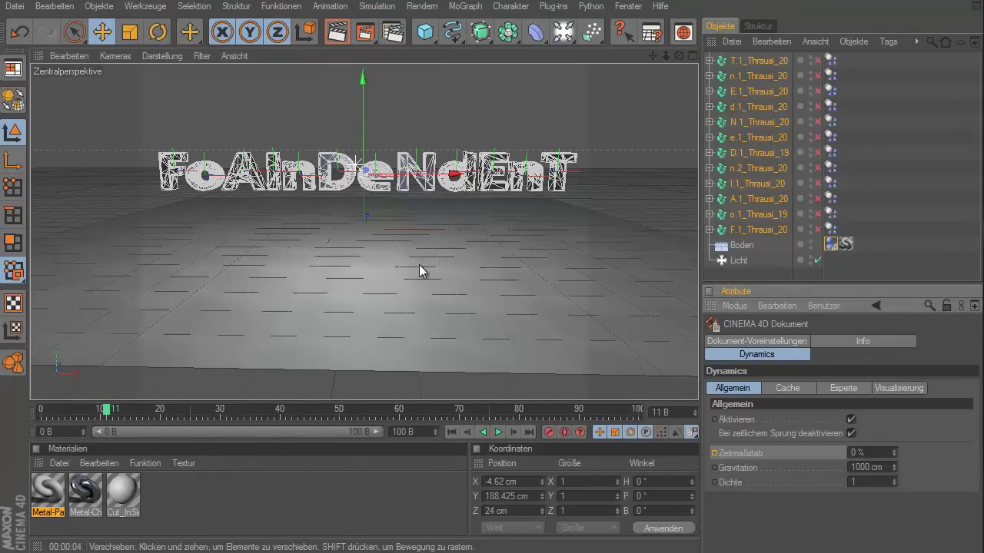
# - Play the shattering simulation, then jump to frame 73 and render a preview
pyautogui.click(61, 402)
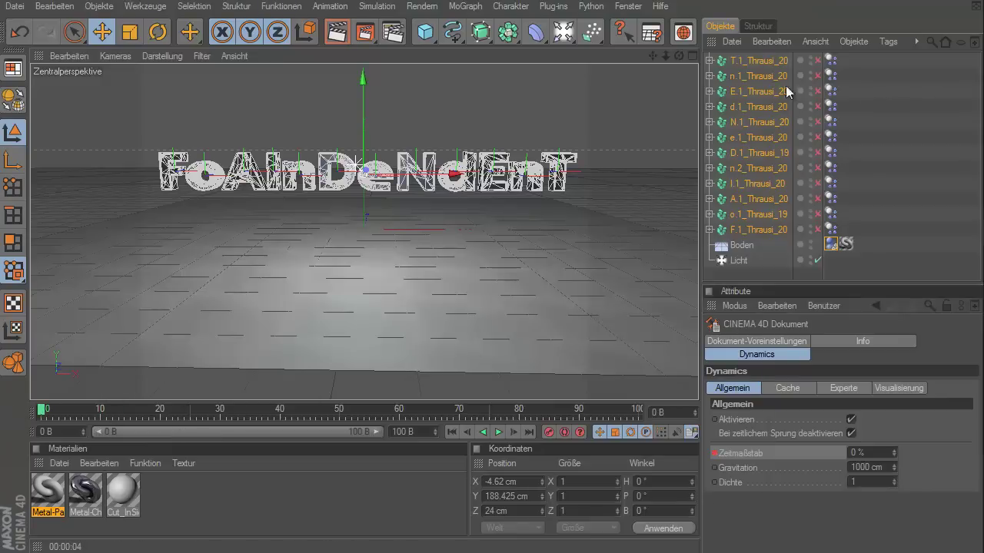
pyautogui.click(502, 433)
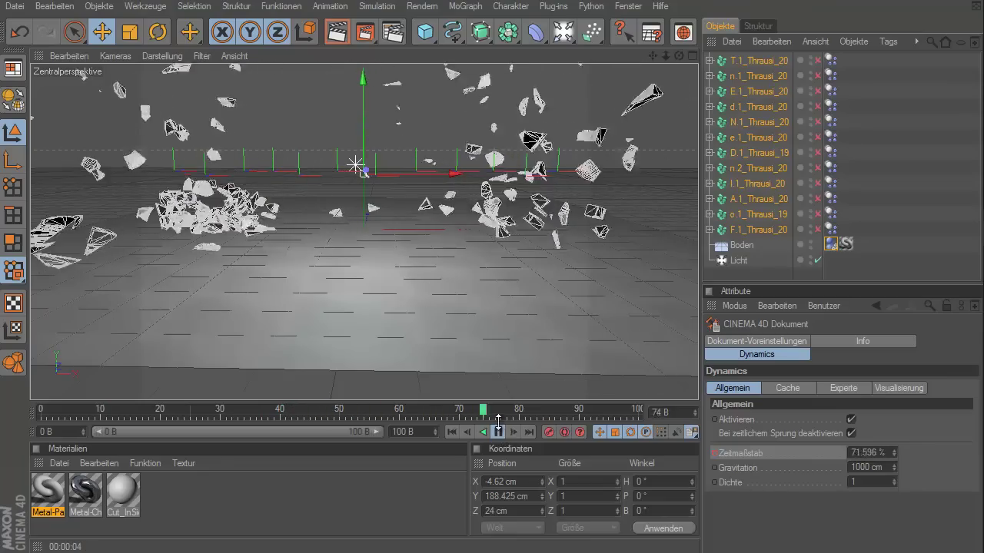
pyautogui.press('F8')
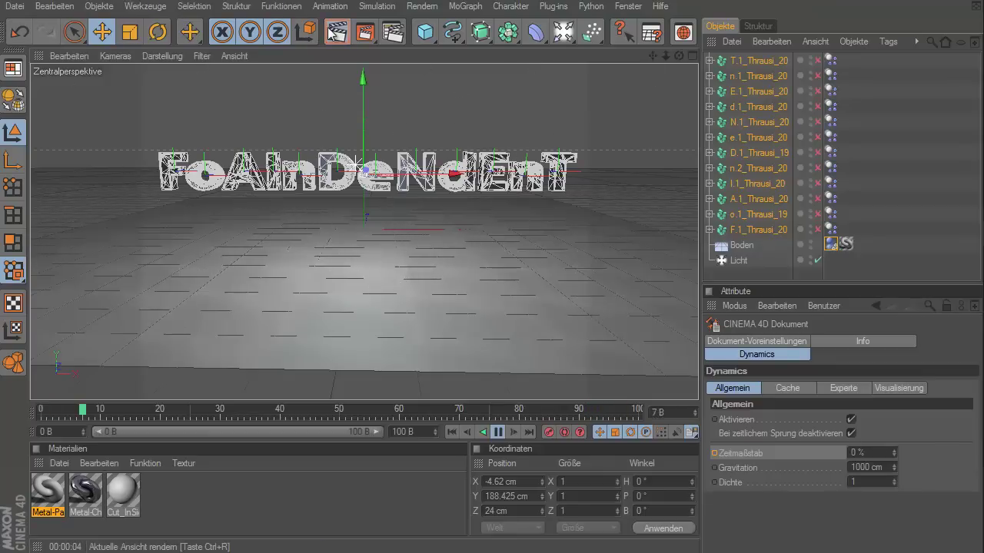
pyautogui.moveTo(330, 408); pyautogui.dragTo(628, 411)
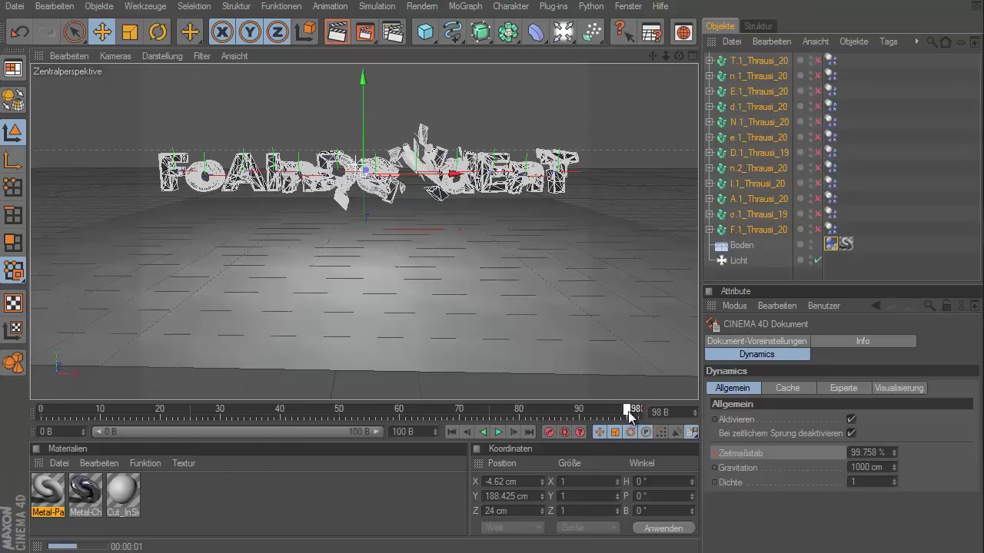
pyautogui.click(335, 32)
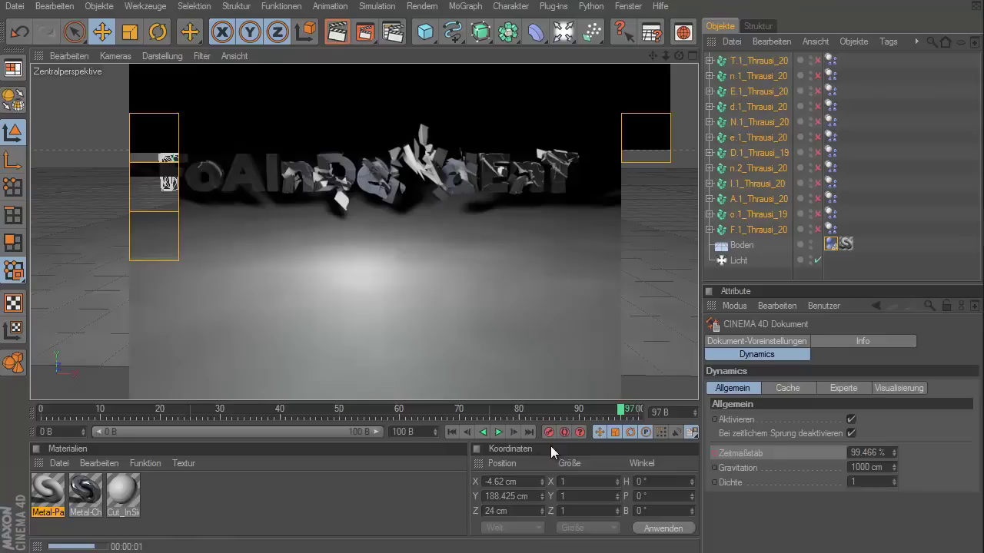
# - Replay and pause at frame 55, render the falling fragments, and select all Dynamics Body tags
pyautogui.click(500, 433)
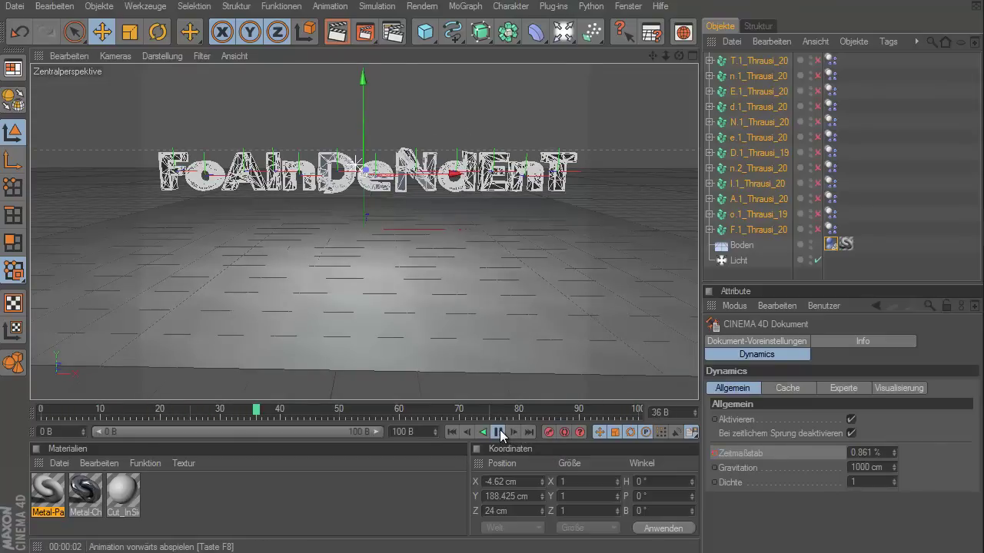
pyautogui.click(500, 433)
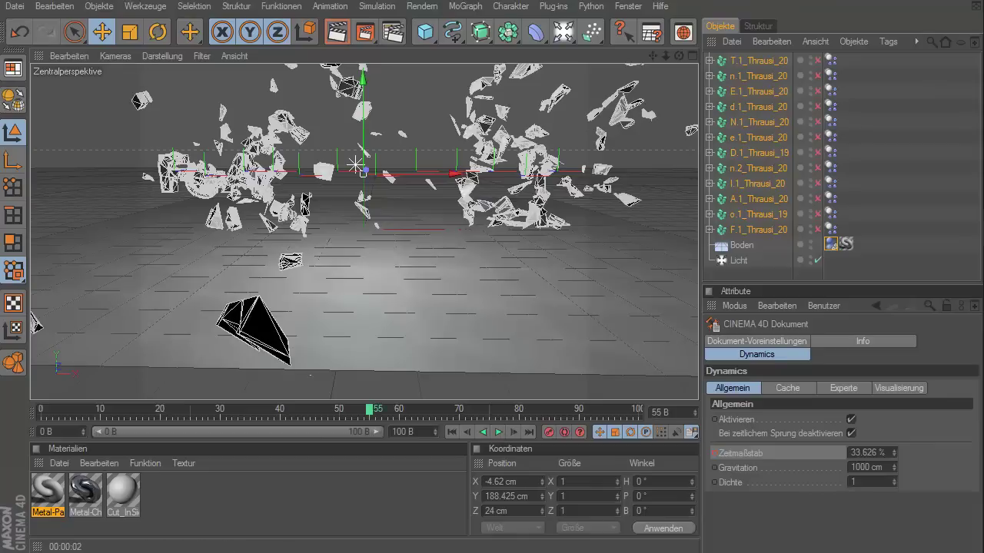
pyautogui.click(330, 34)
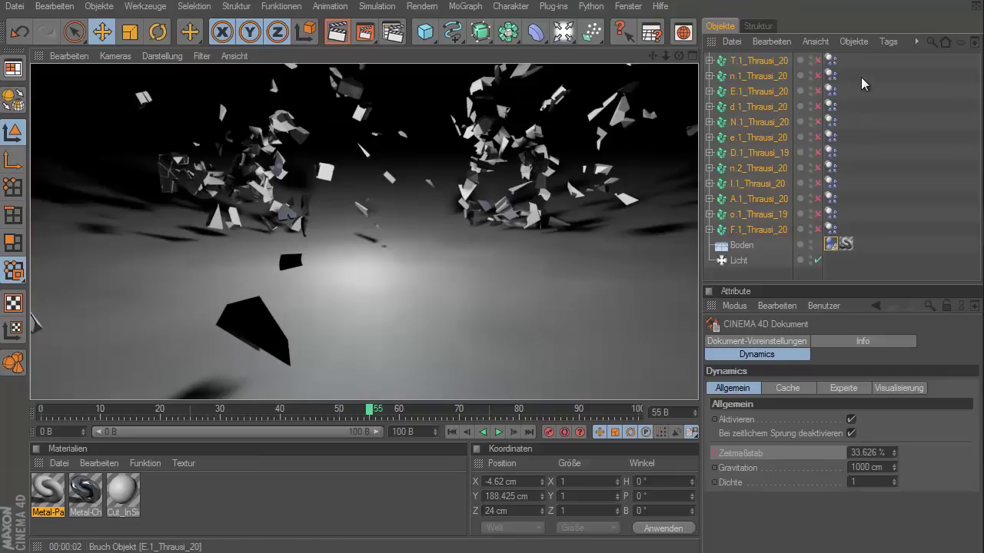
pyautogui.moveTo(867, 55)
pyautogui.mouseDown()
pyautogui.moveTo(715, 203)
pyautogui.moveTo(714, 232)
pyautogui.mouseUp()
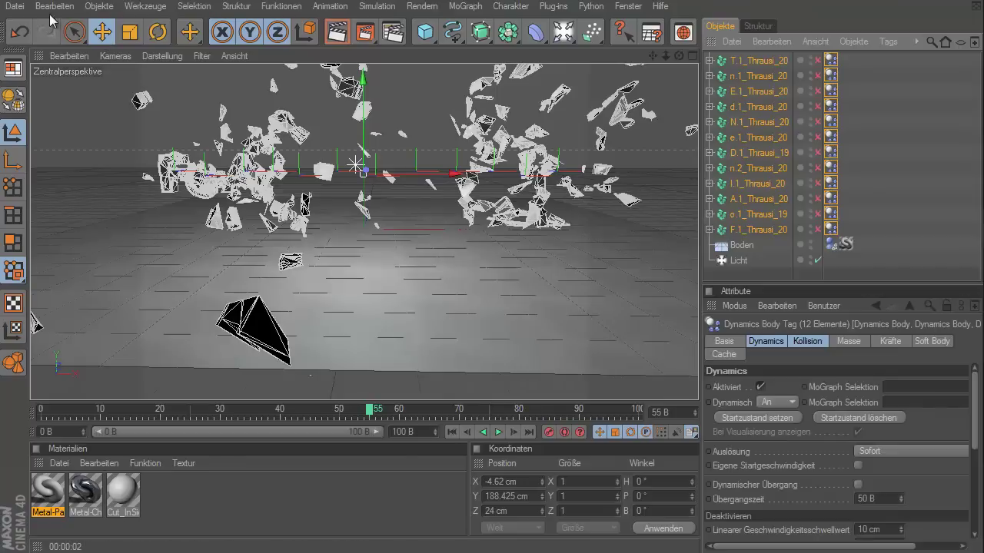
# - Start a new scene and set its render output to the HDV/HDTV 720 29.97 preset
pyautogui.click(13, 10)
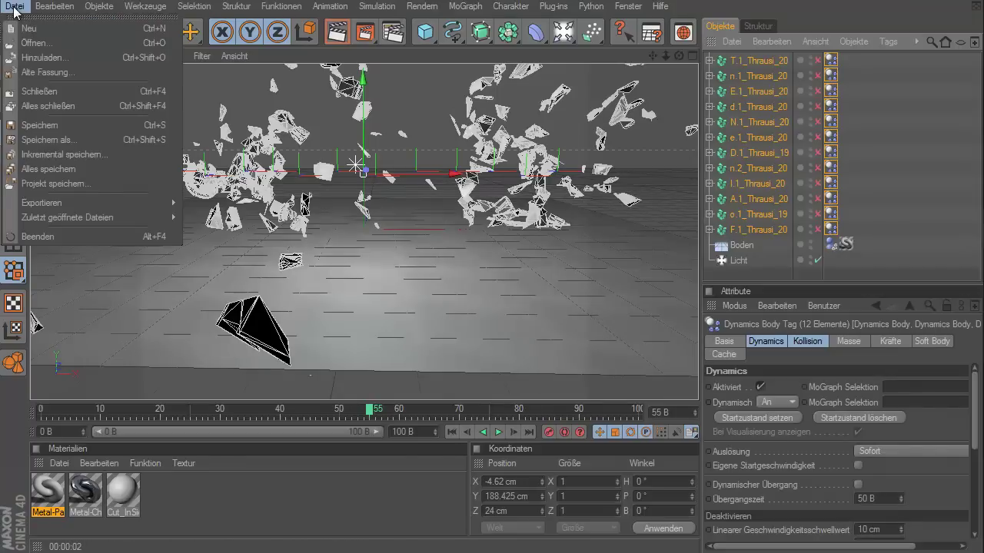
pyautogui.click(33, 28)
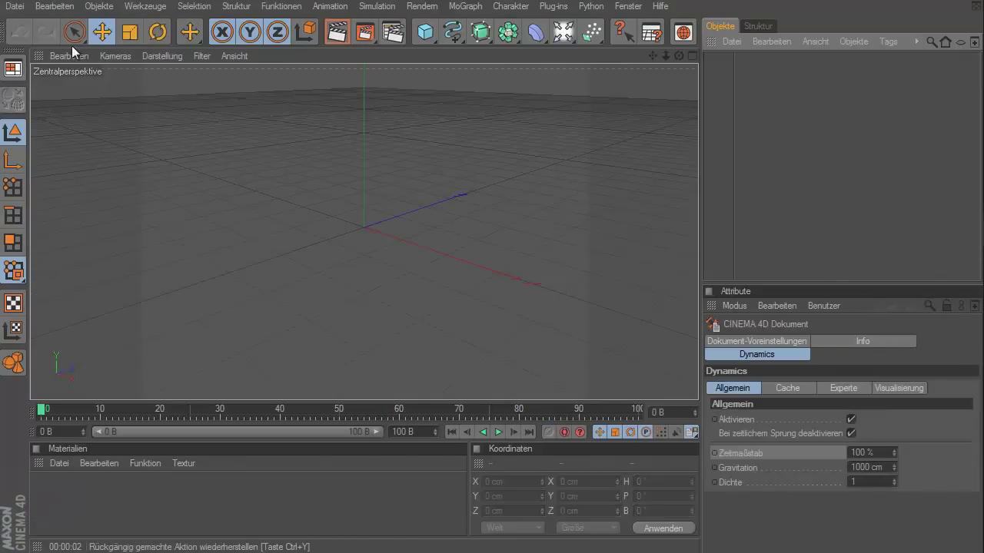
pyautogui.click(392, 32)
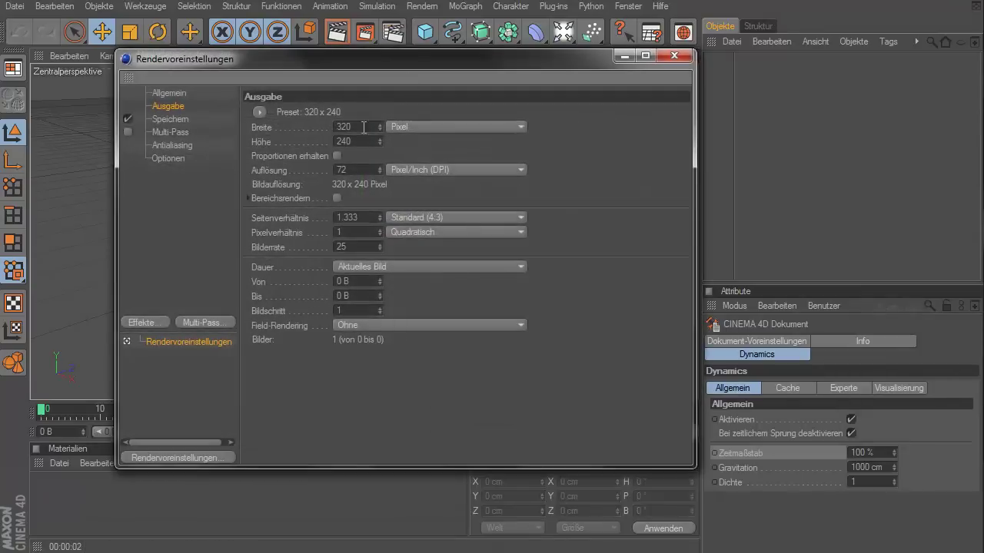
pyautogui.click(258, 111)
pyautogui.moveTo(278, 156)
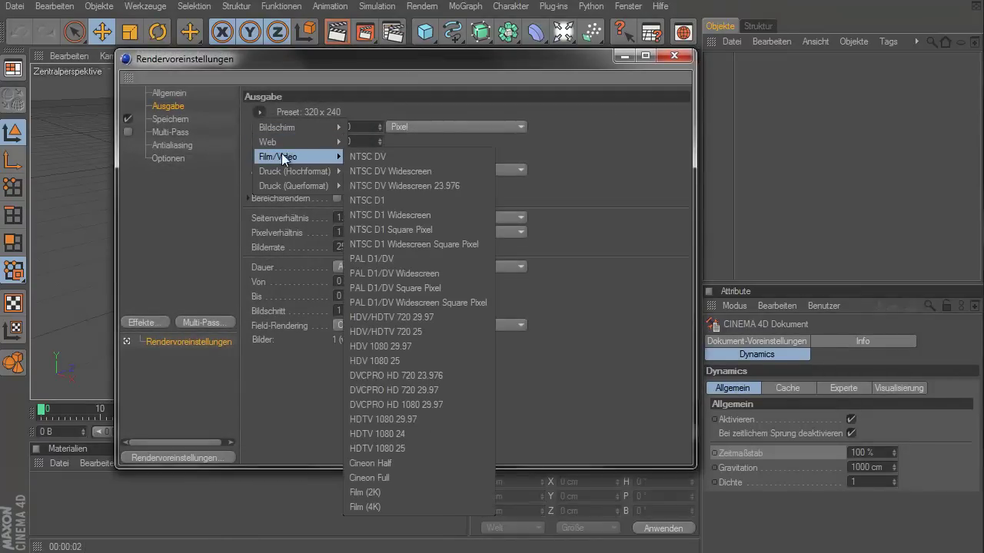
pyautogui.click(418, 318)
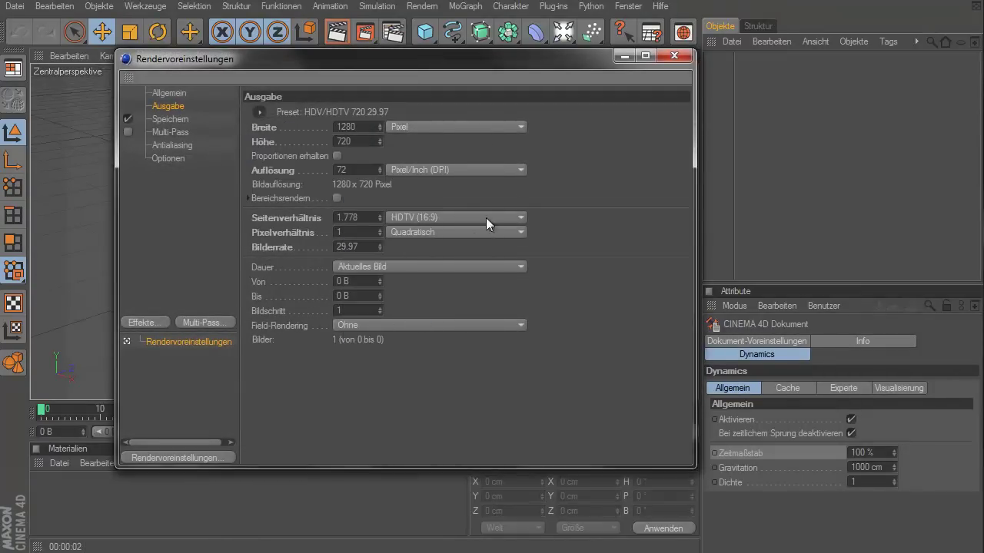
pyautogui.click(679, 59)
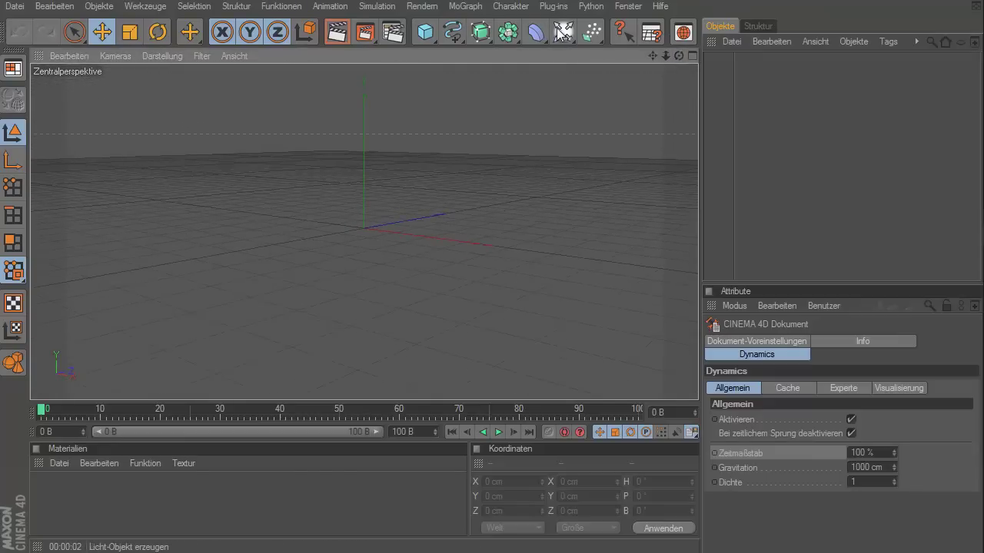
# - Add a MoText reading 'FoAInDeNdEnT' with Mitte text alignment, viewed from the front
pyautogui.click(465, 6)
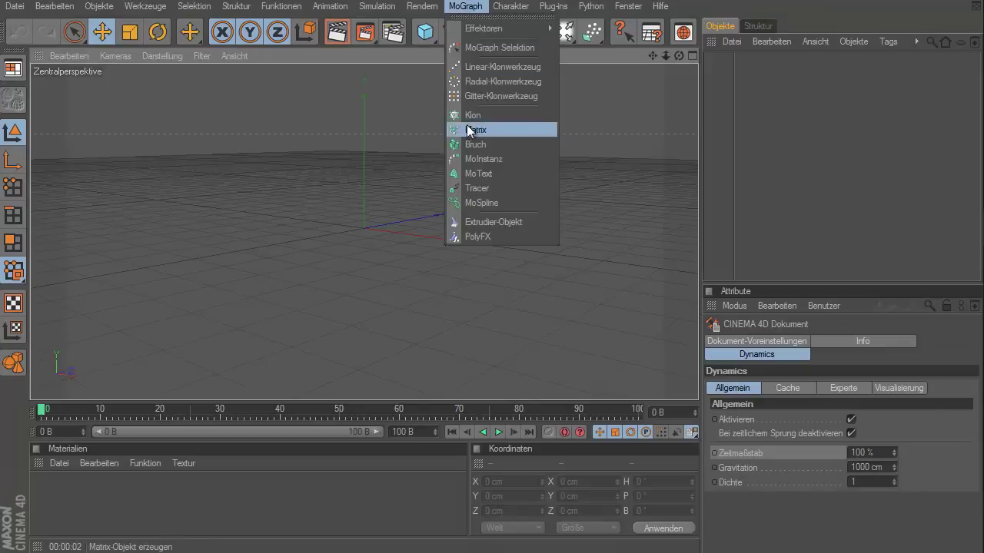
pyautogui.click(477, 174)
pyautogui.click(832, 341)
pyautogui.write('FoAlnDeNdEnT')
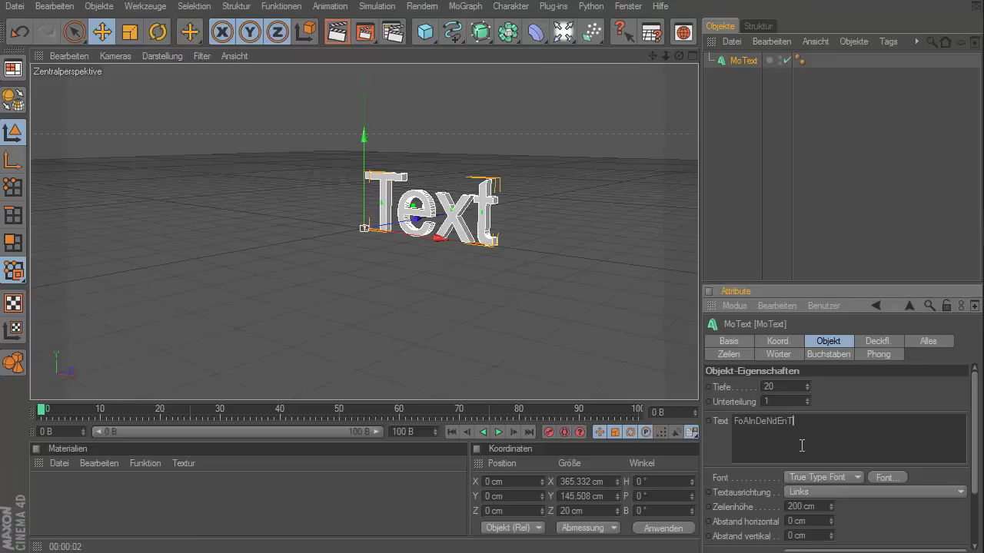
pyautogui.click(856, 497)
pyautogui.click(849, 524)
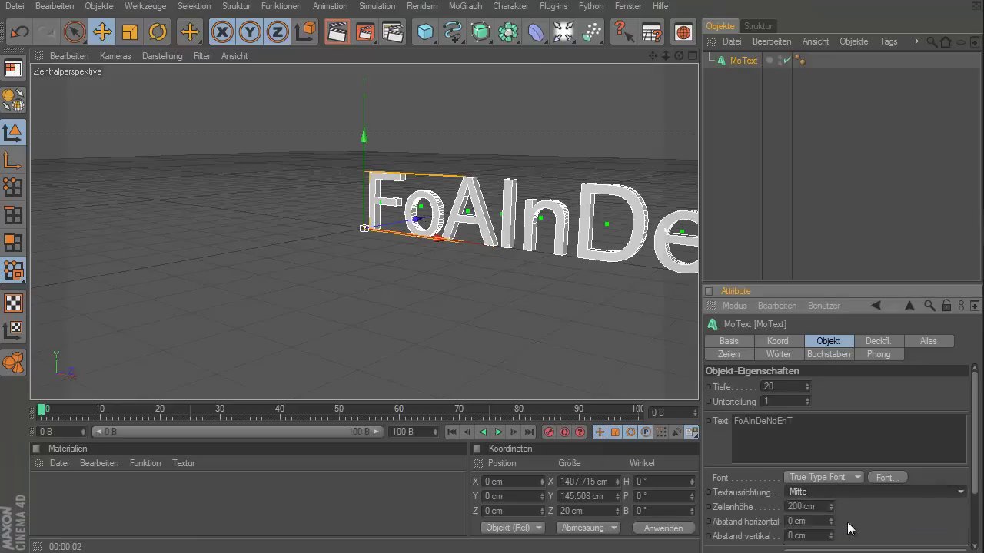
pyautogui.moveTo(679, 58); pyautogui.dragTo(506, 312)
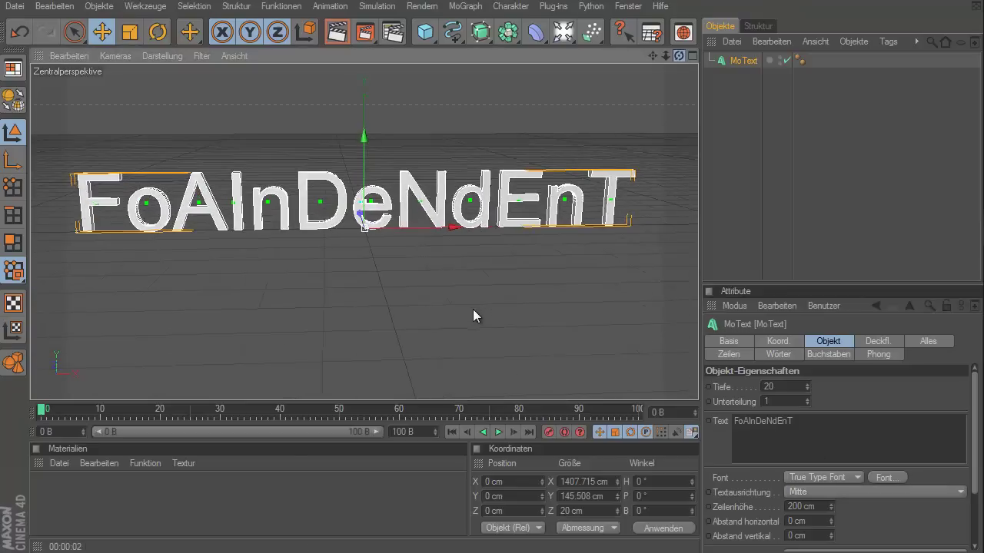
# - Change the MoText font to Cacophony Loud
pyautogui.click(896, 477)
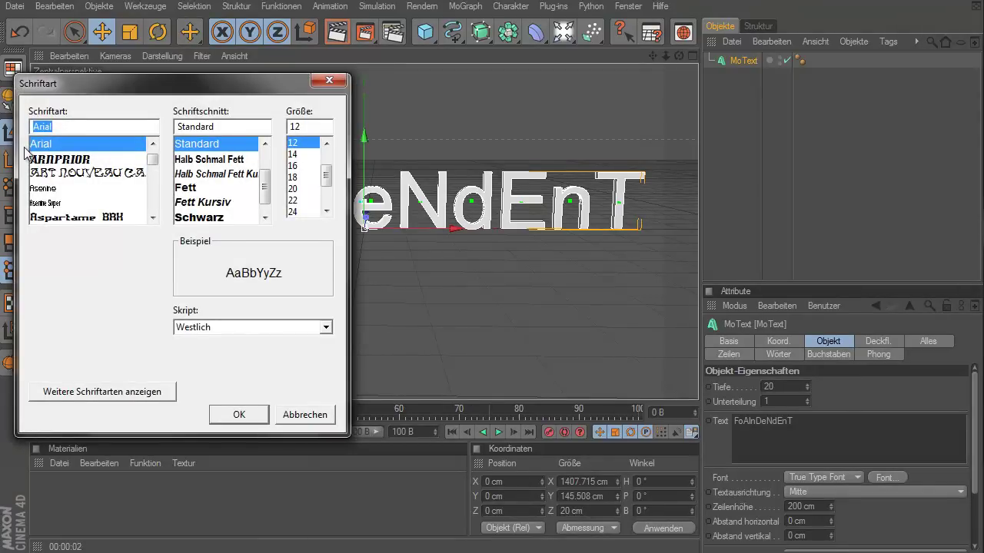
pyautogui.write('c')
pyautogui.click(101, 176)
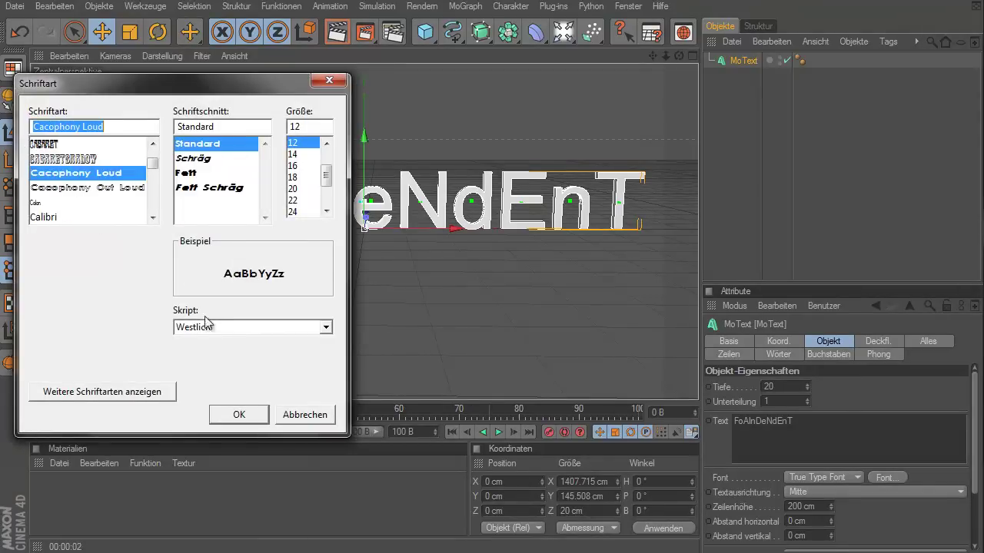
pyautogui.click(239, 415)
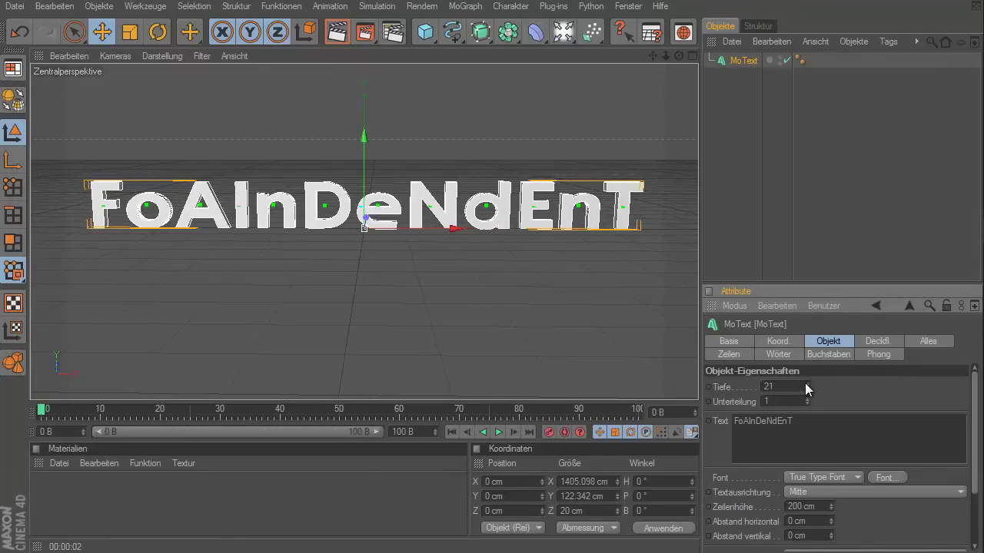
# - Increase the extrusion depth, round the start caps with a 2 cm radius, and render to check
pyautogui.moveTo(804, 384); pyautogui.dragTo(801, 377)
pyautogui.click(880, 343)
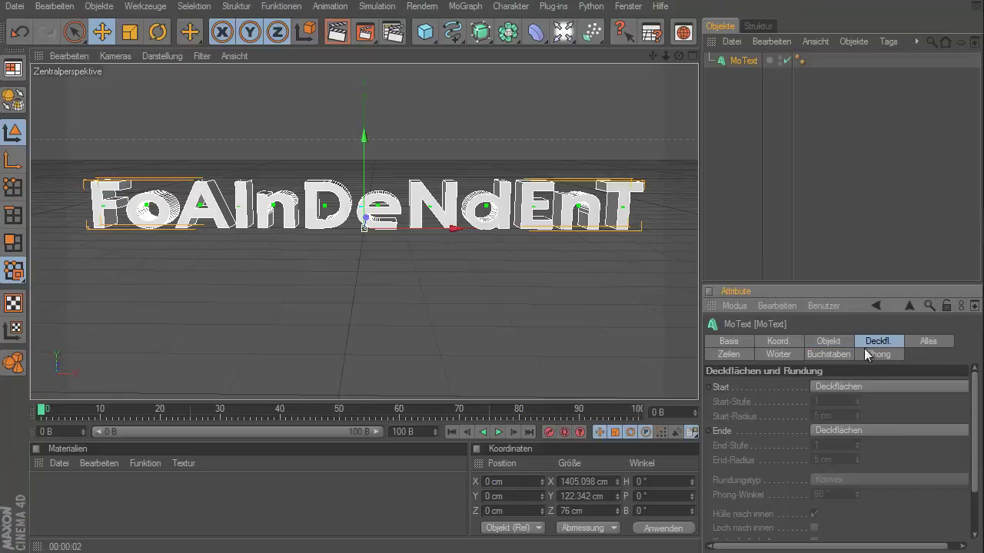
pyautogui.click(854, 386)
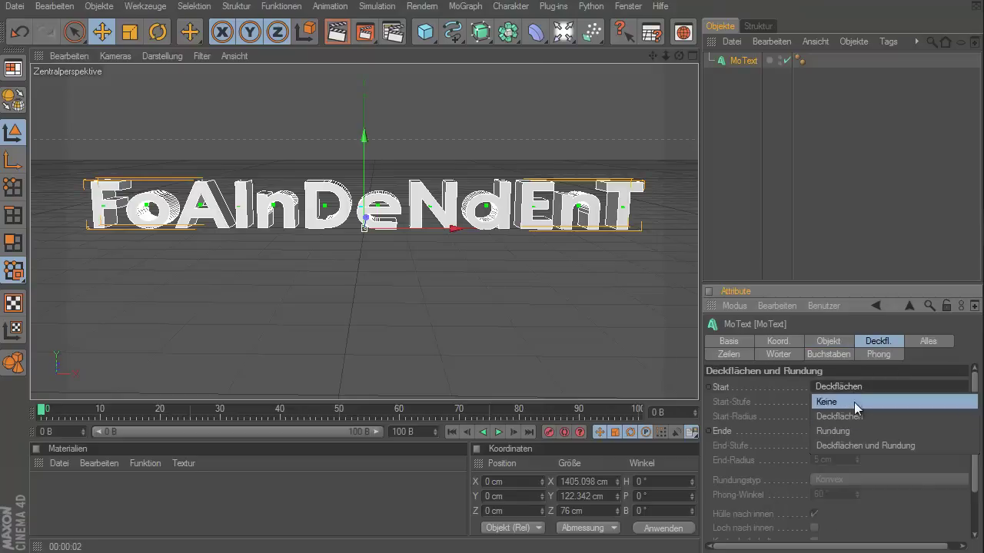
pyautogui.click(871, 449)
pyautogui.moveTo(857, 417); pyautogui.dragTo(857, 417)
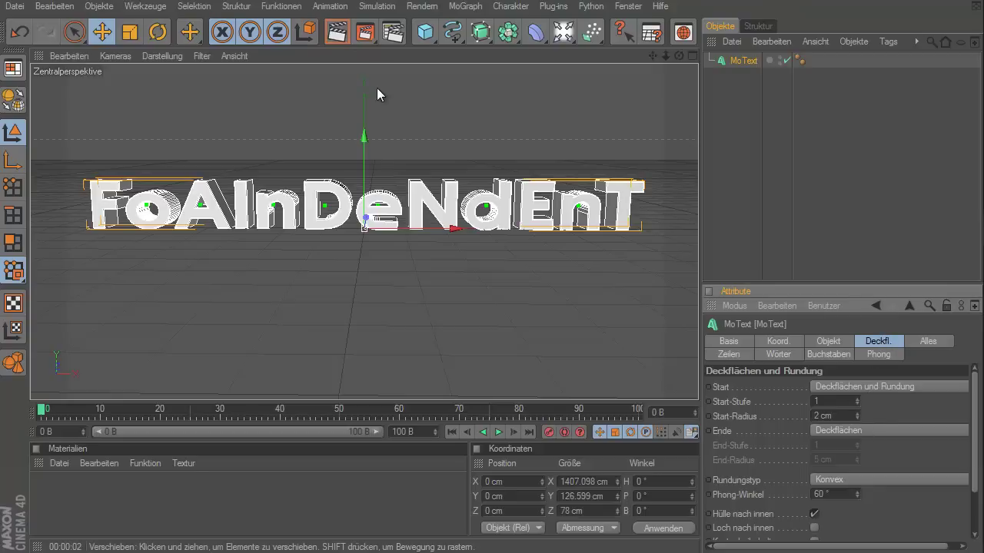
pyautogui.click(336, 31)
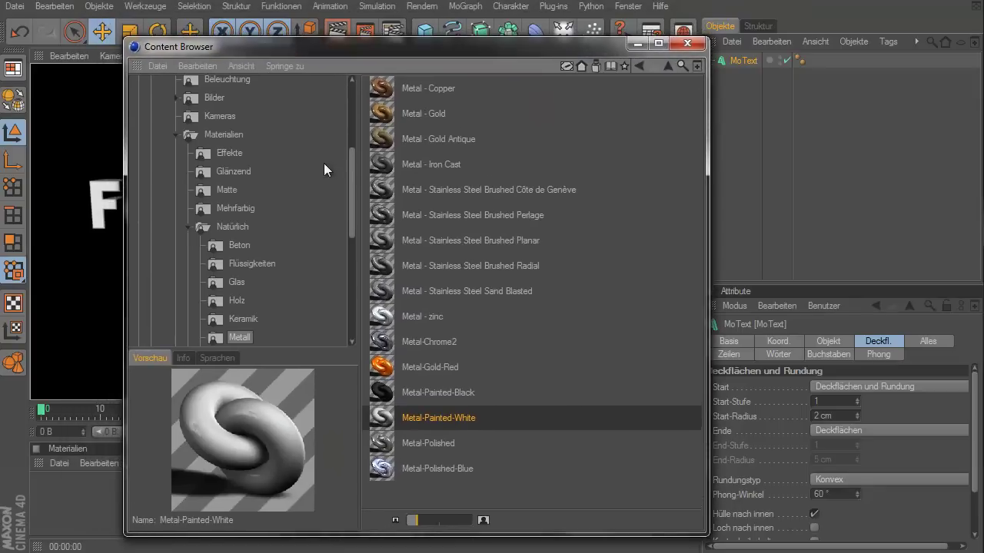
# - Load Metal-Chrome2 and Metal-Painted-White from the Content Browser and apply Metal-Chrome2 to the MoText
pyautogui.scroll(5, 208, 138)
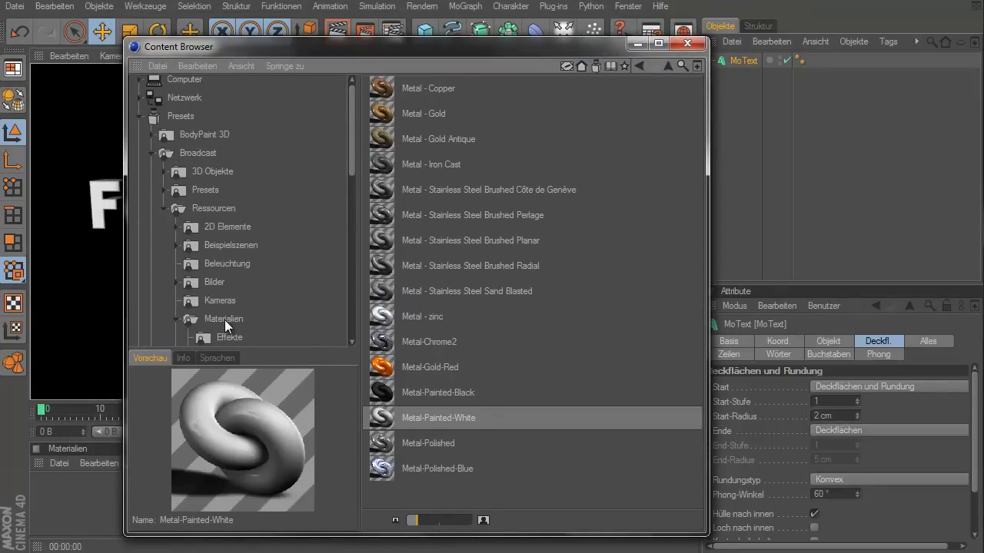
pyautogui.scroll(-3, 225, 319)
pyautogui.scroll(-3, 225, 319)
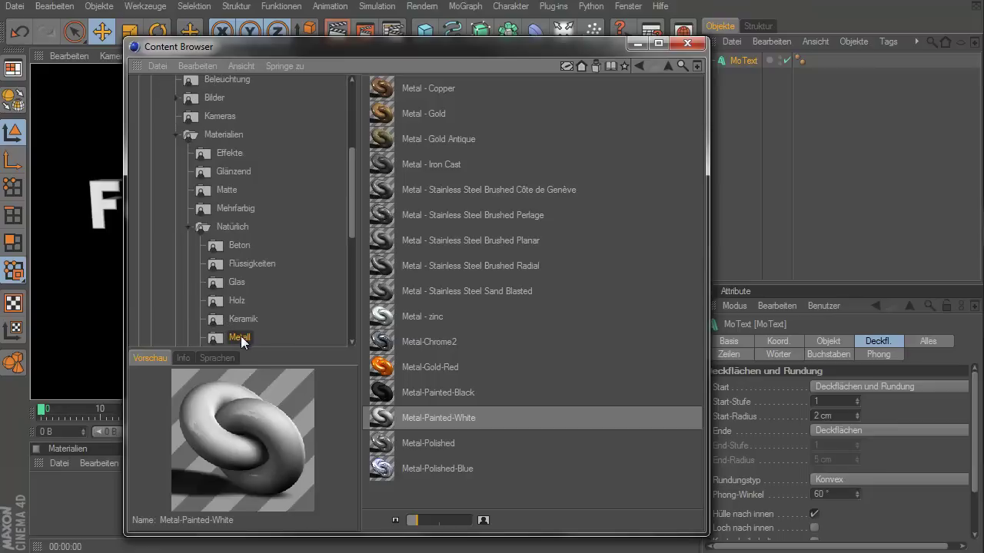
pyautogui.doubleClick(435, 342)
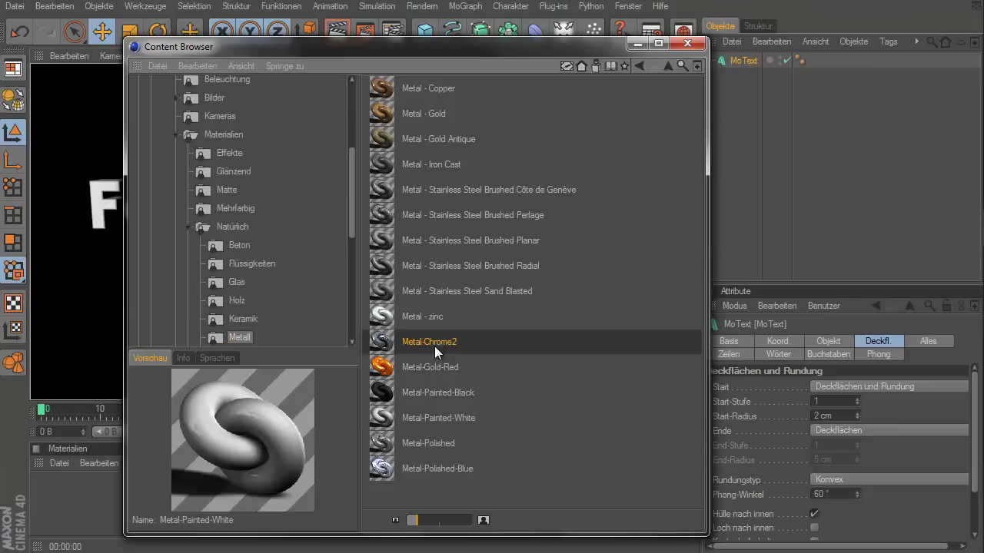
pyautogui.doubleClick(433, 415)
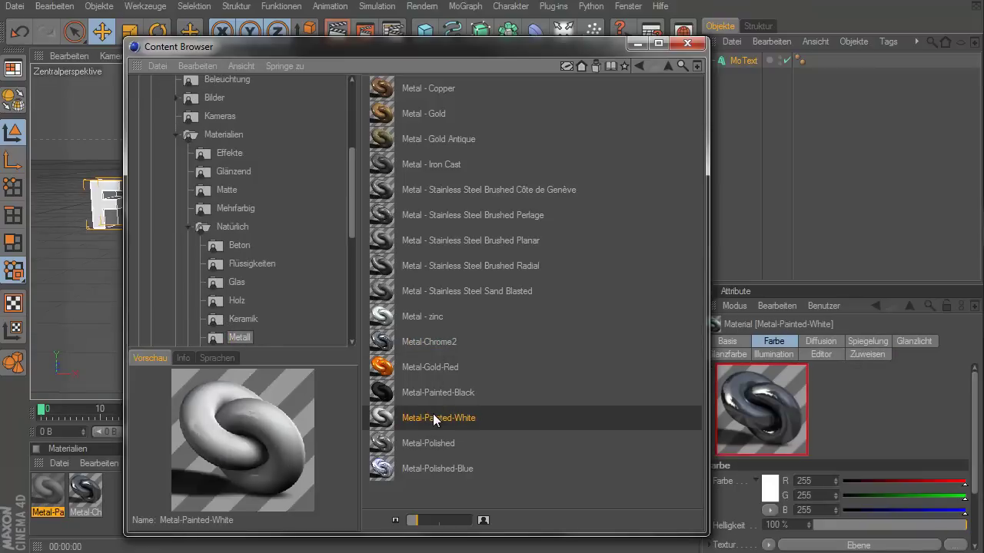
pyautogui.click(638, 44)
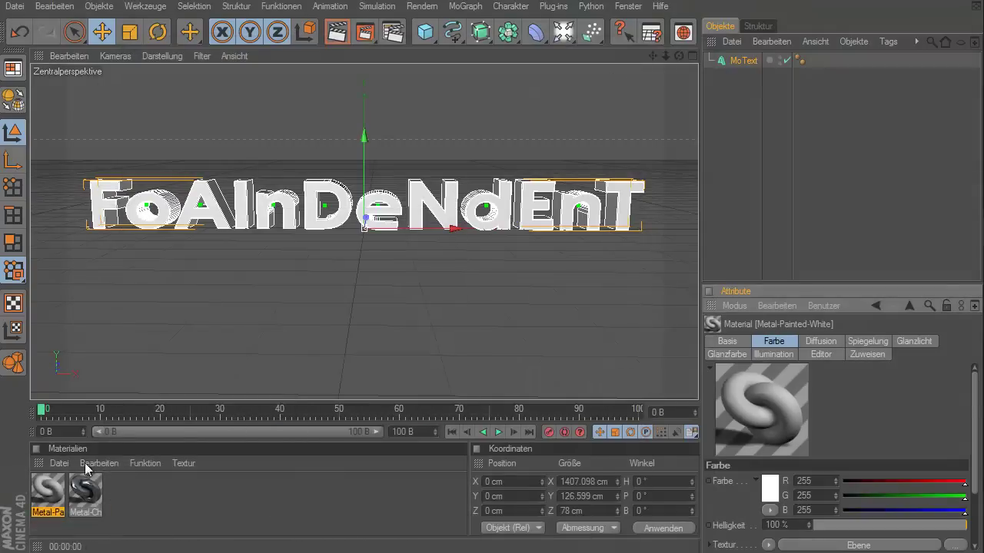
pyautogui.click(90, 502)
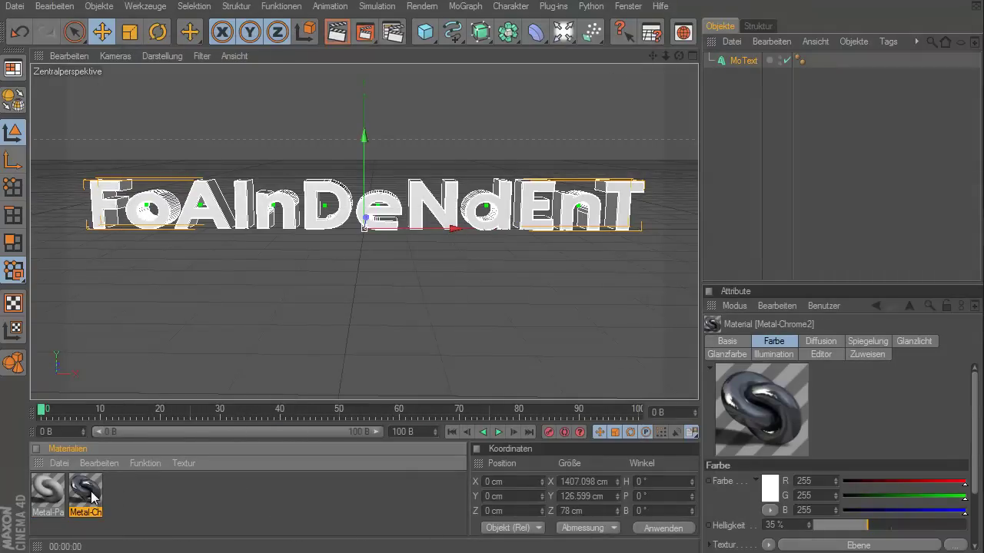
pyautogui.moveTo(92, 498); pyautogui.dragTo(227, 229)
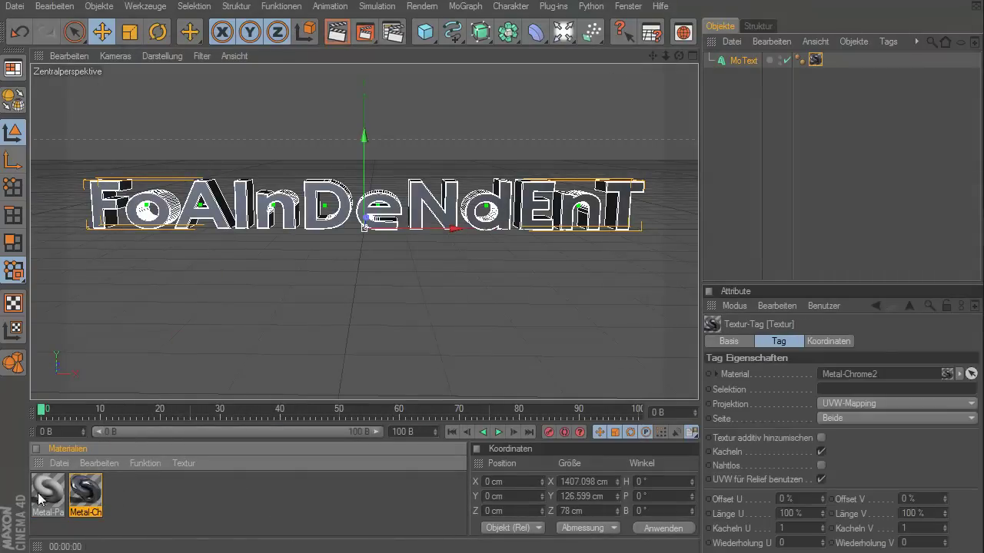
# - Add a floor object covered with Metal-Painted-White and render a preview
pyautogui.click(563, 32)
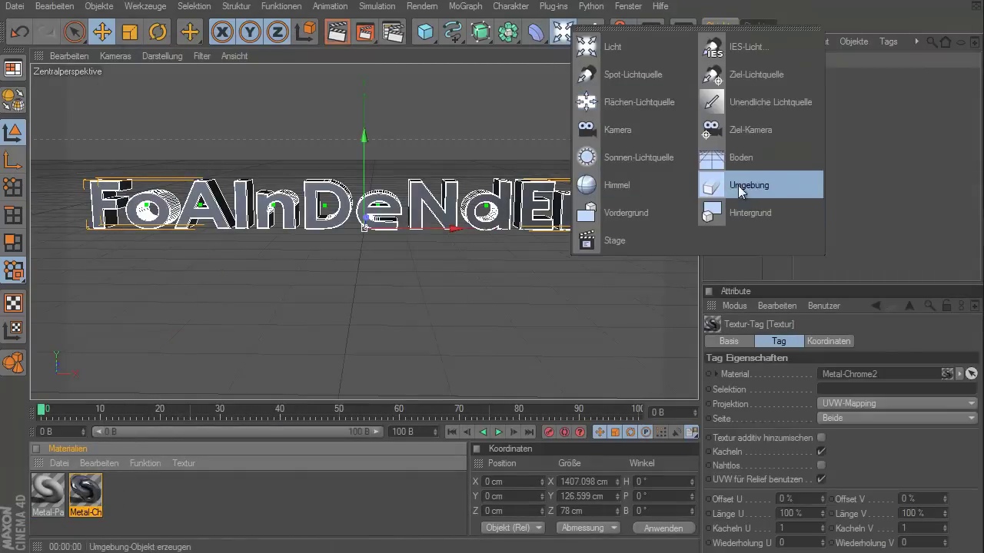
pyautogui.click(734, 157)
pyautogui.moveTo(48, 490); pyautogui.dragTo(182, 319)
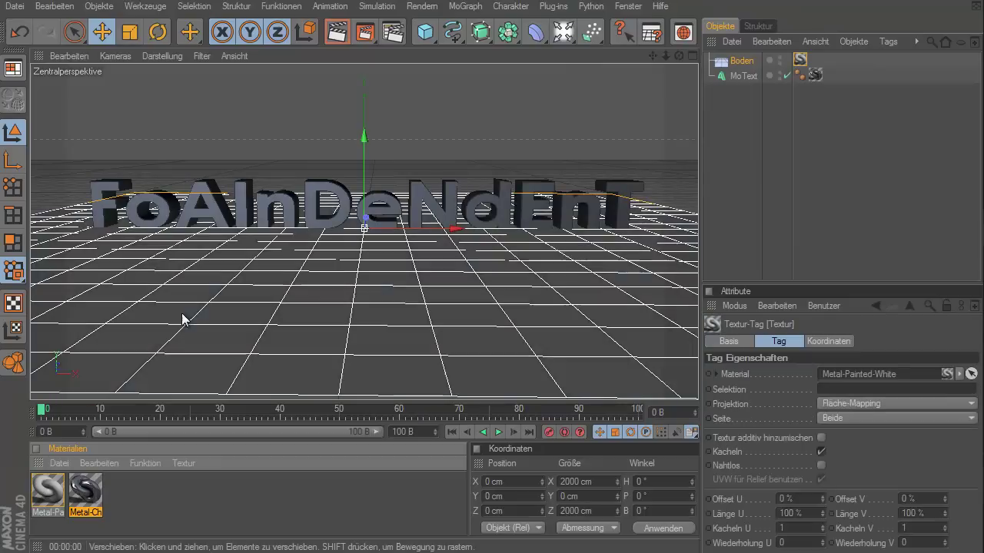
pyautogui.click(336, 32)
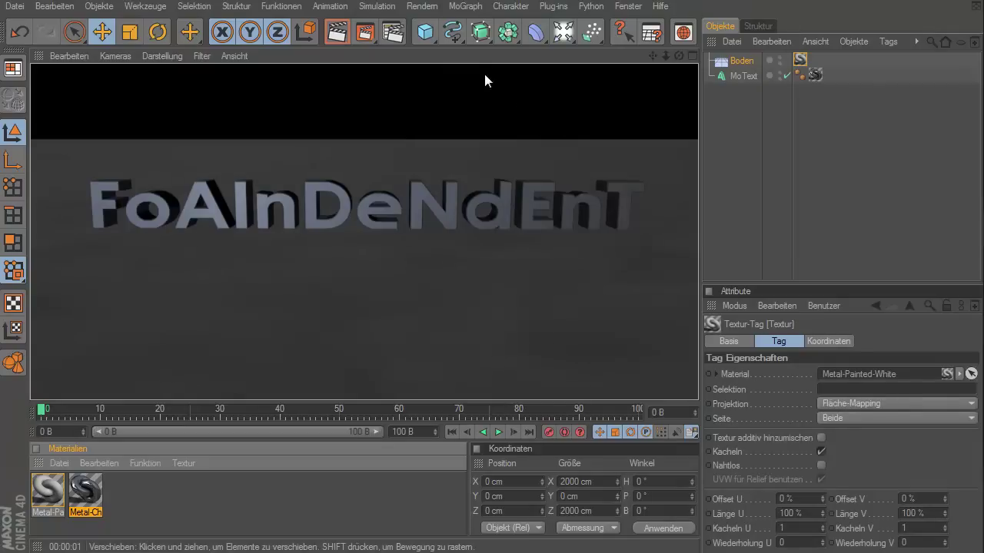
pyautogui.click(563, 31)
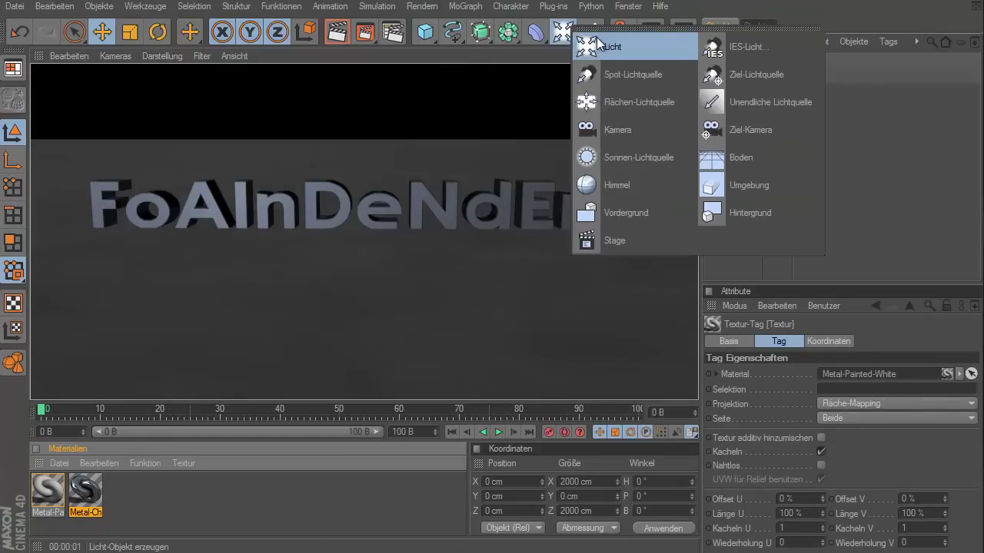
# - Add a point light, position it at Y 197.565 cm and Z -192 cm, then render
pyautogui.click(598, 45)
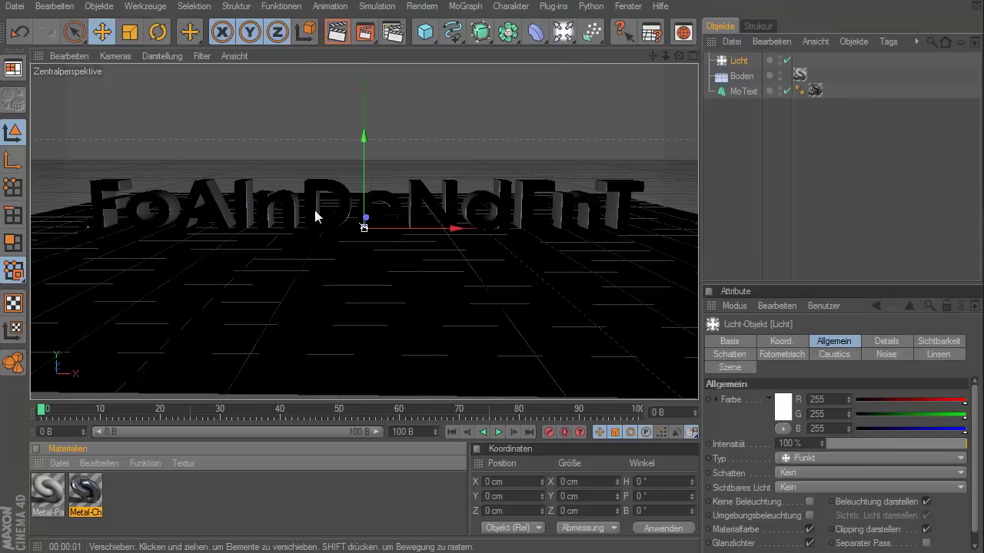
pyautogui.middleClick(367, 221)
pyautogui.moveTo(291, 319); pyautogui.dragTo(236, 314)
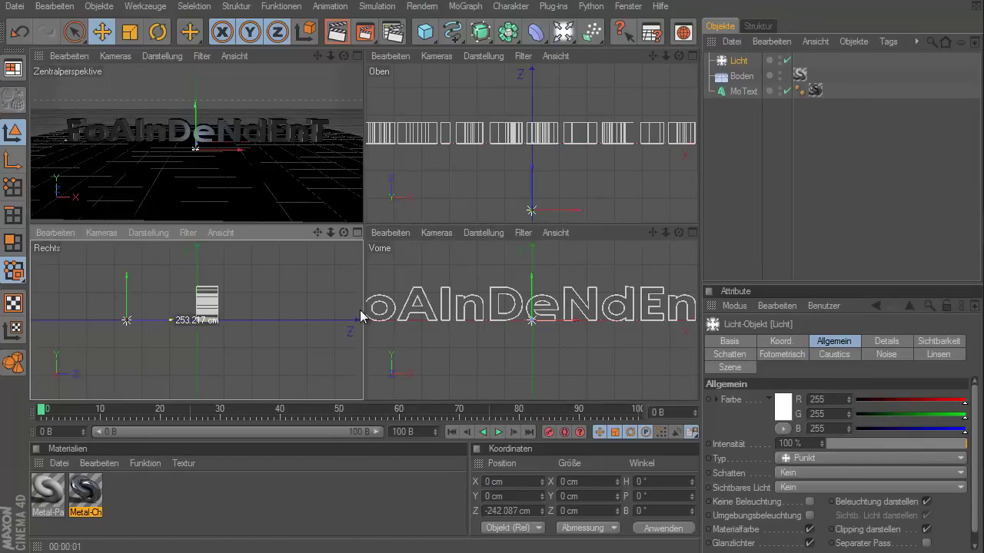
pyautogui.moveTo(144, 294); pyautogui.dragTo(144, 240)
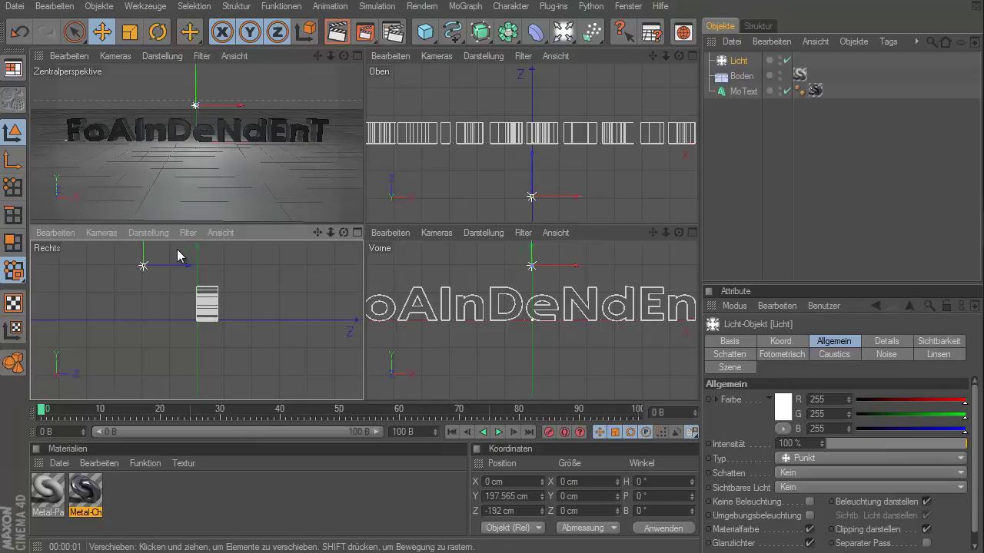
pyautogui.middleClick(276, 97)
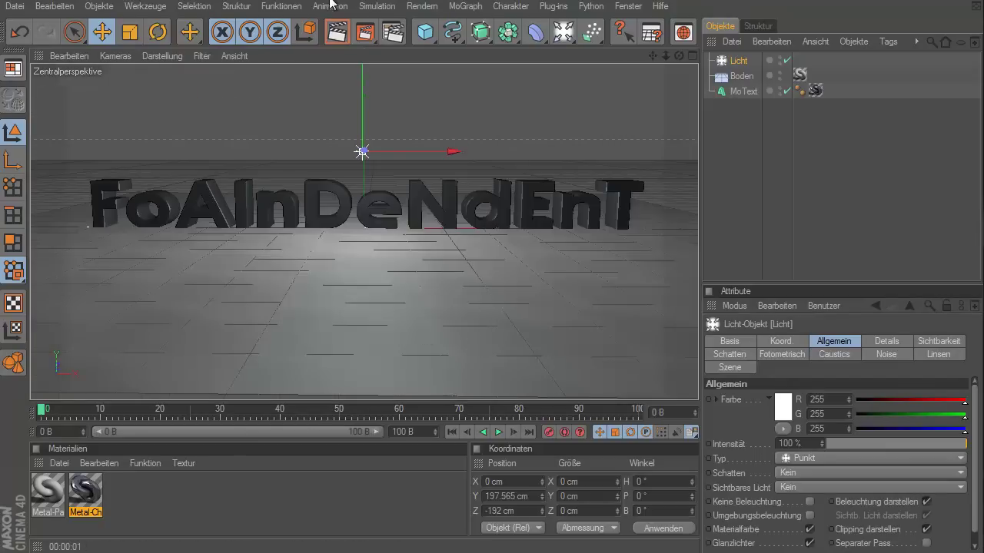
pyautogui.click(336, 34)
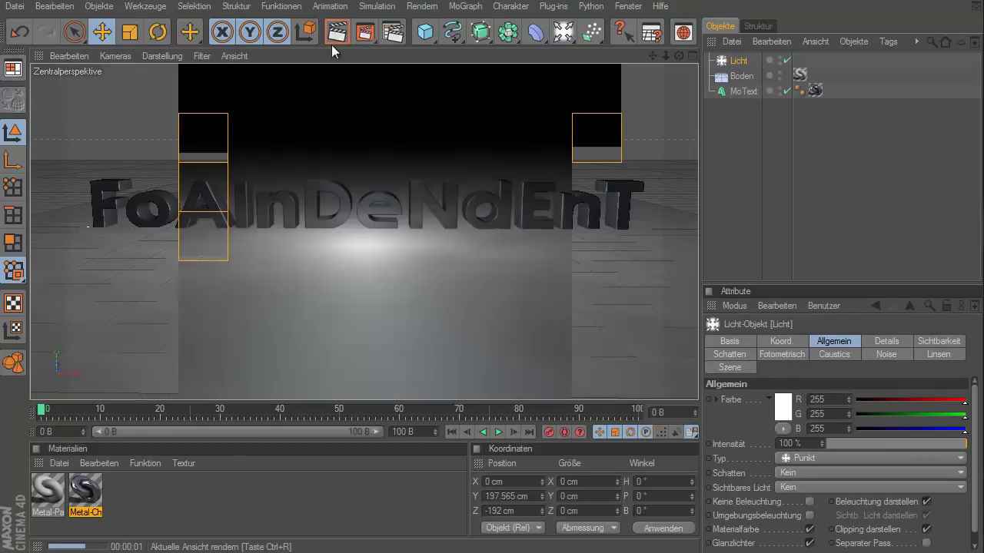
# - Switch the light's shadows to Shad.-Maps (Weich) and select the MoText
pyautogui.click(813, 473)
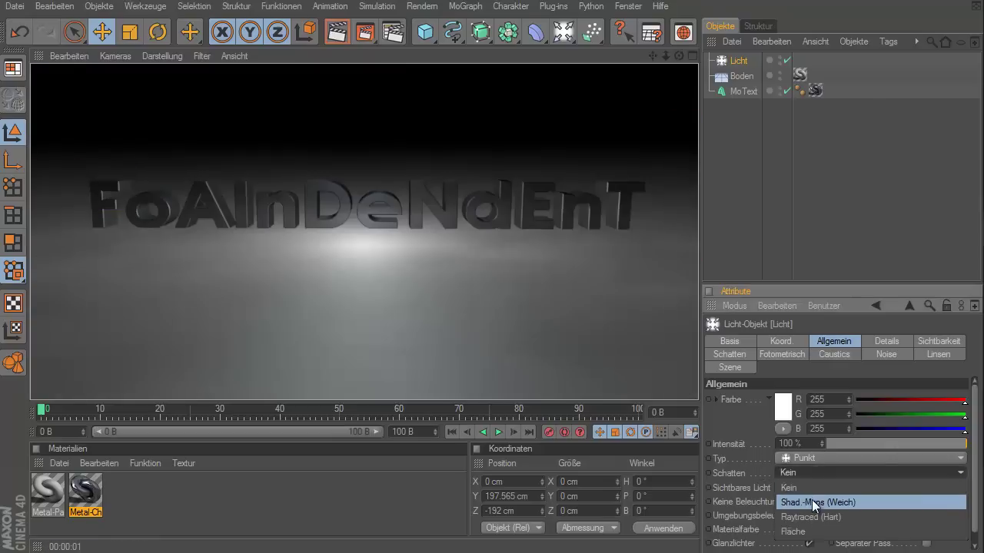
pyautogui.click(811, 499)
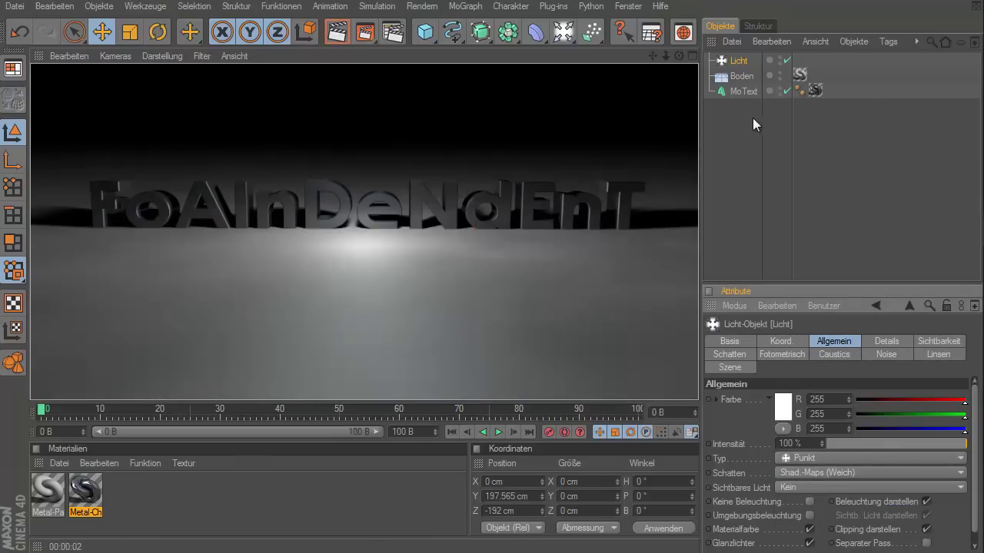
pyautogui.click(744, 91)
# - Lift the MoText to Y 5.905 cm in the side view and render a preview to check
pyautogui.middleClick(514, 111)
pyautogui.middleClick(252, 257)
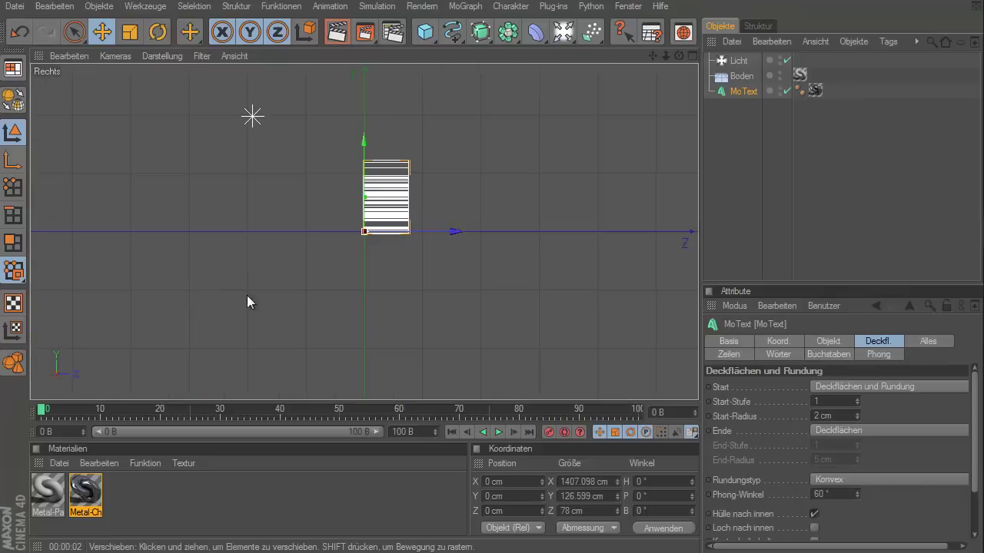
pyautogui.scroll(3, 448, 258)
pyautogui.scroll(1, 400, 230)
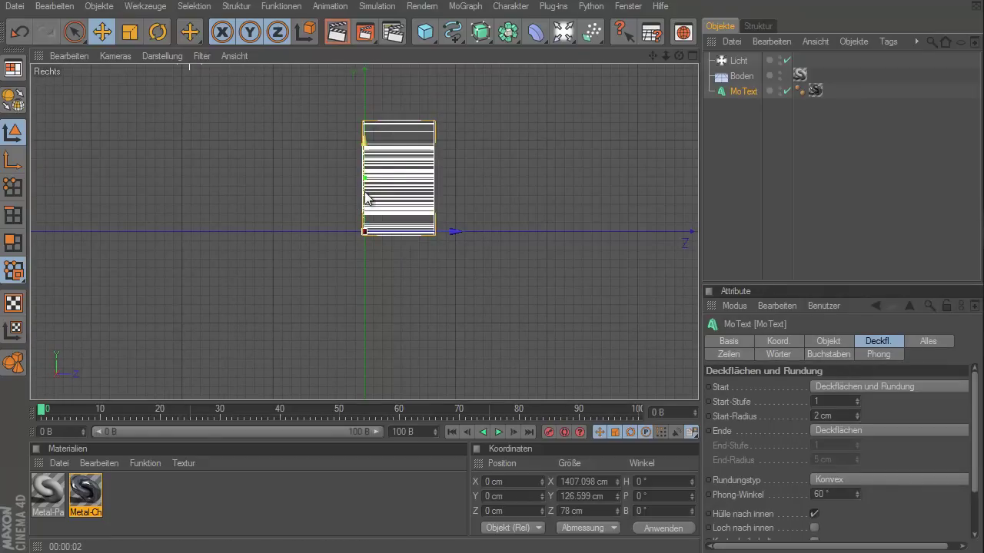
pyautogui.moveTo(366, 197); pyautogui.dragTo(364, 192)
pyautogui.middleClick(364, 197)
pyautogui.middleClick(247, 152)
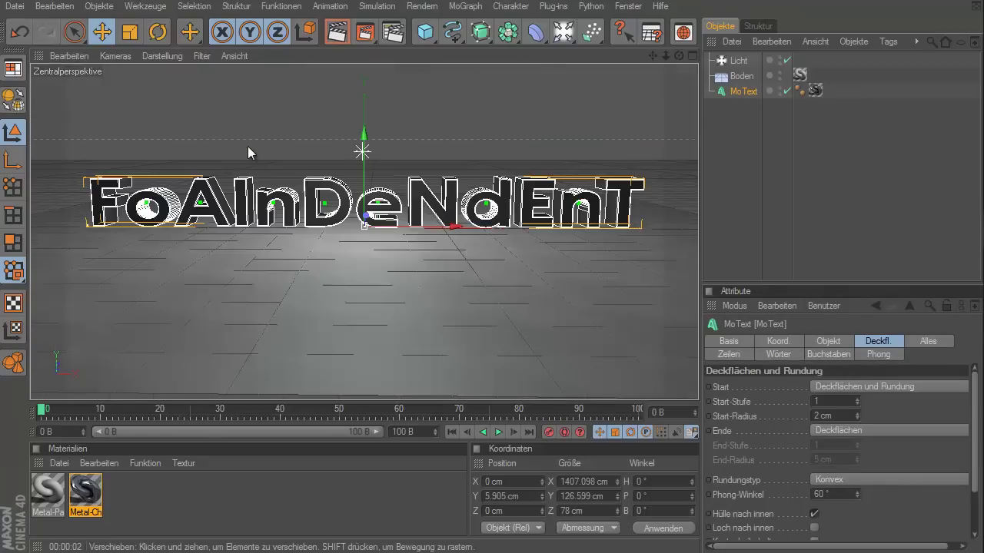
pyautogui.click(335, 32)
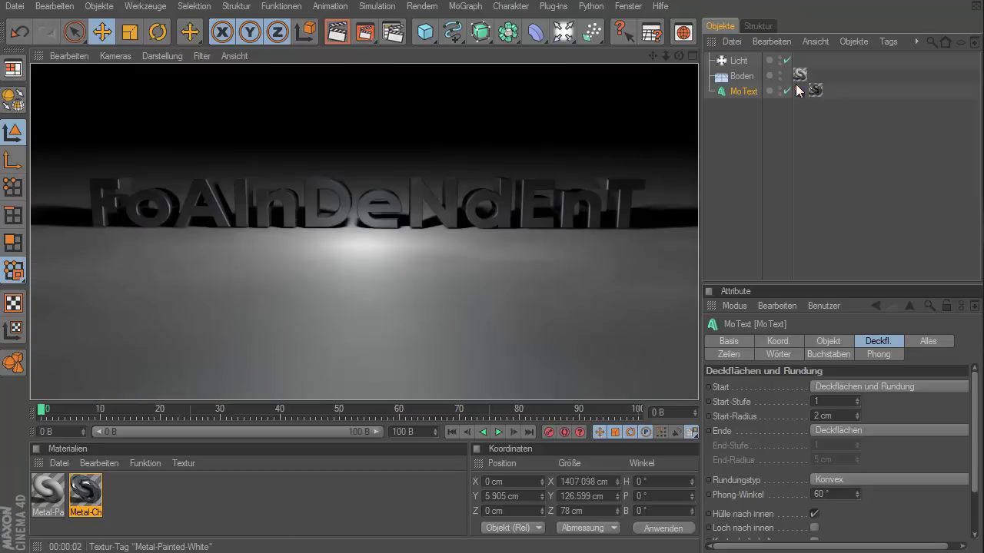
pyautogui.click(741, 93)
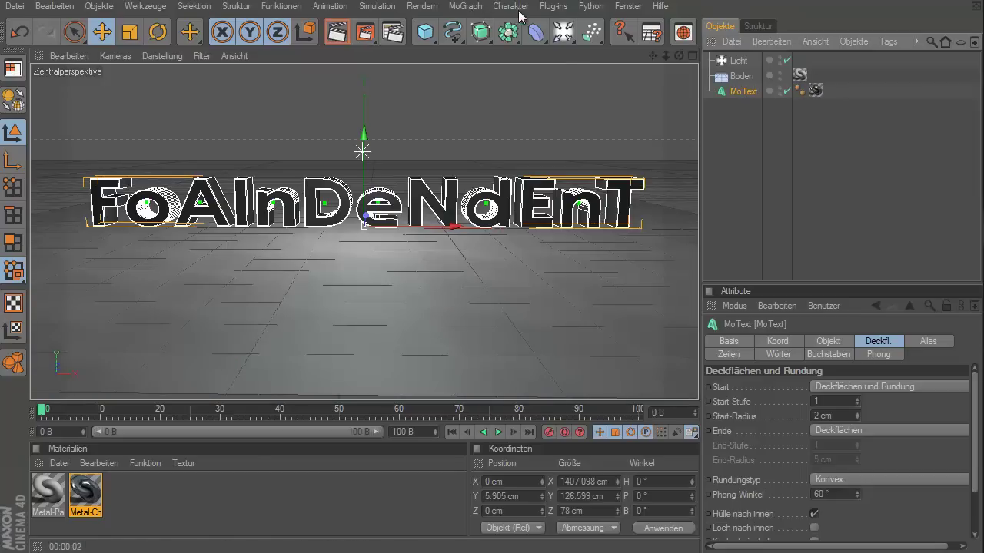
# - Run Thrausi with Pieces set to 20 and break the MoText letters
pyautogui.click(552, 6)
pyautogui.moveTo(586, 62)
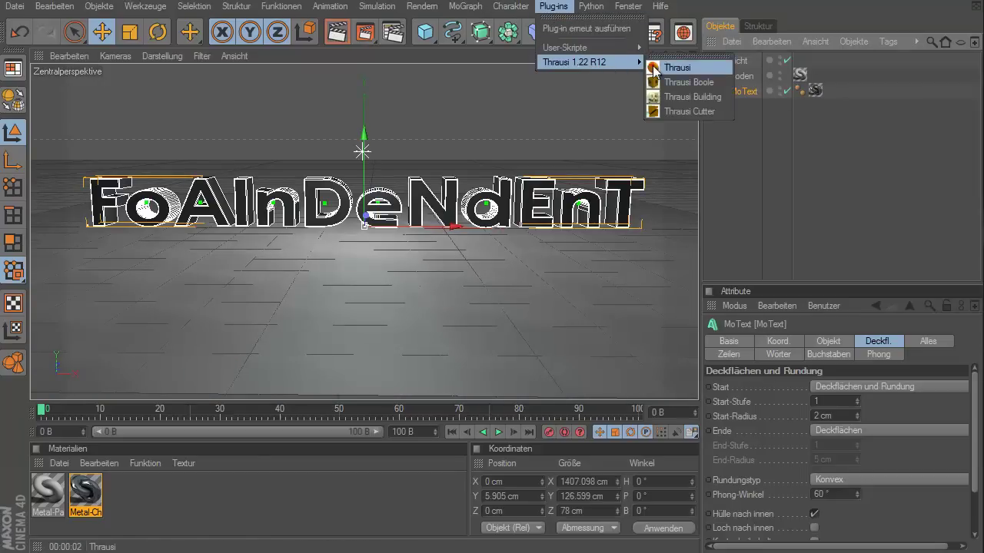
pyautogui.click(656, 66)
pyautogui.moveTo(19, 408); pyautogui.dragTo(339, 152)
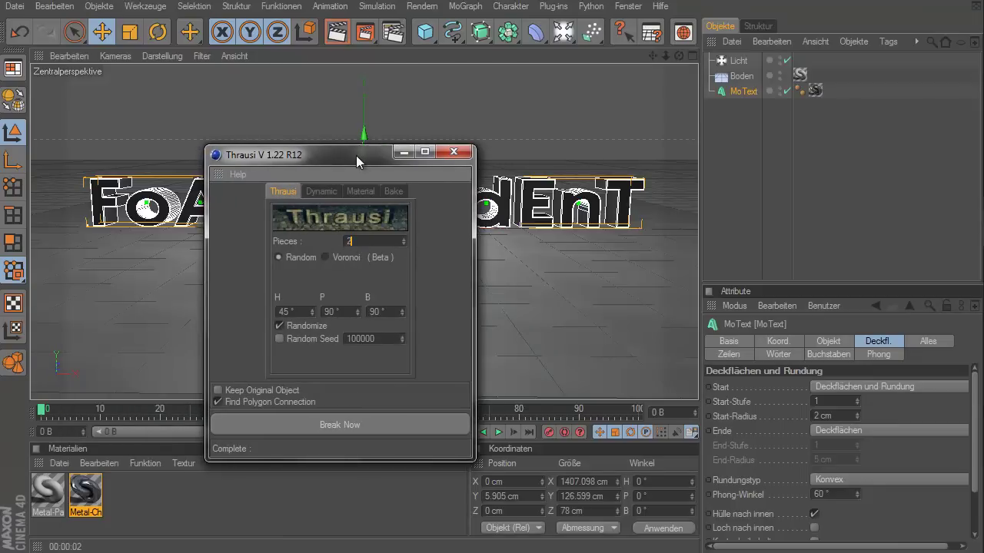
pyautogui.write('0')
pyautogui.click(321, 428)
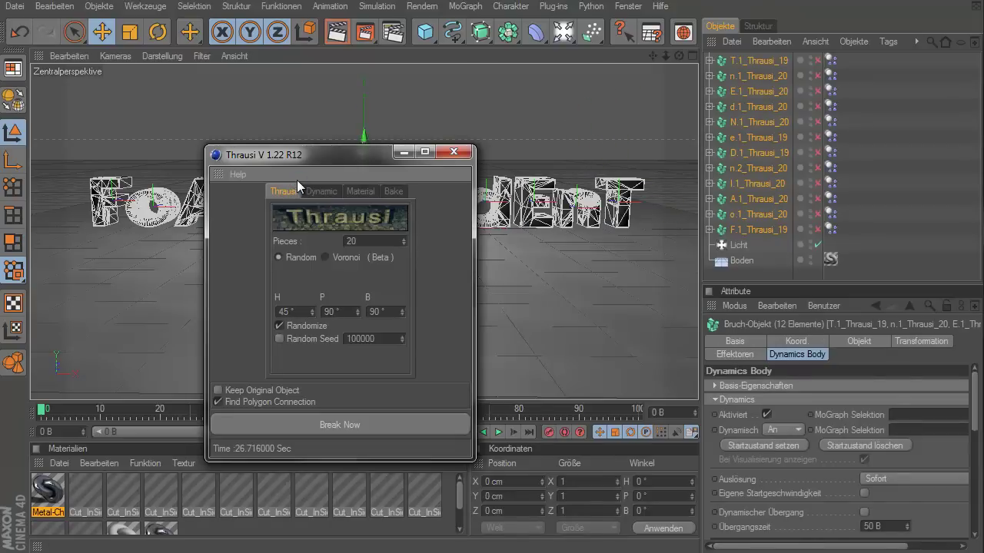
# - Close Thrausi and delete unused materials, keeping Metal-Chrome2, Cut_InSide and Metal-Painted-White
pyautogui.click(458, 148)
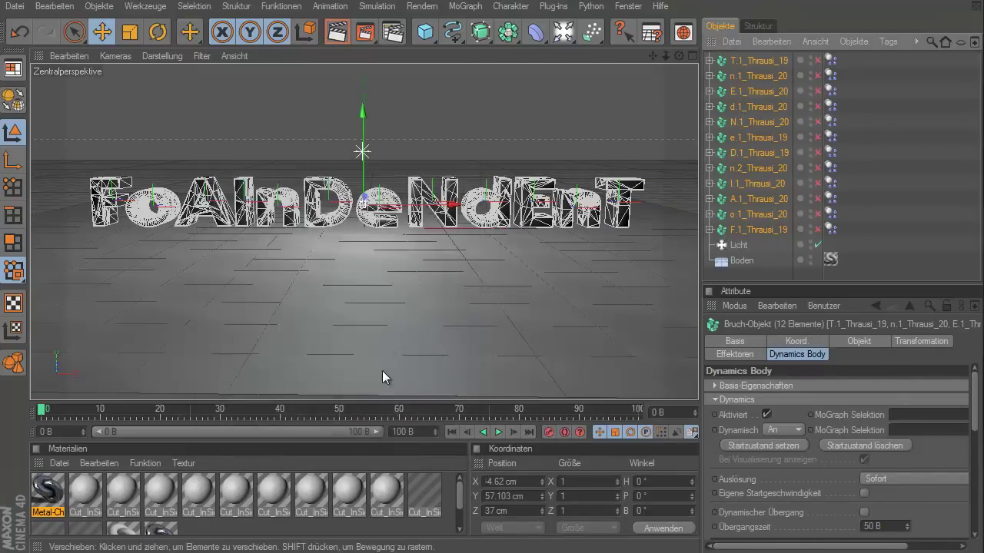
pyautogui.rightClick(87, 489)
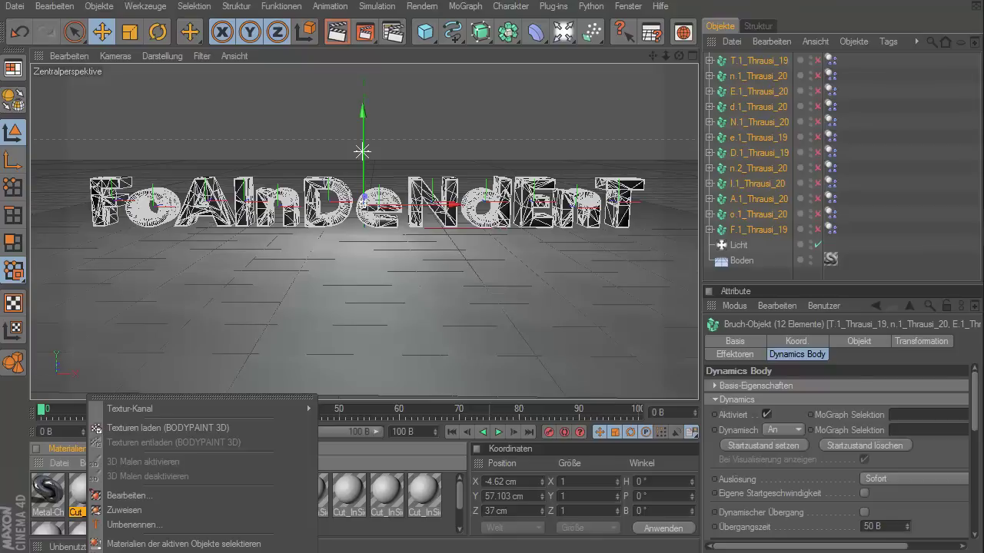
pyautogui.click(154, 548)
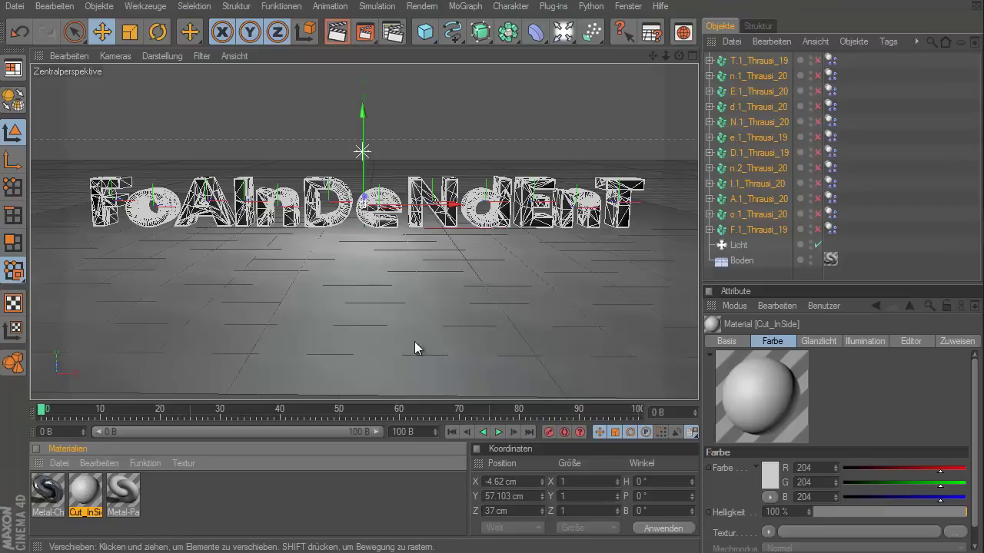
# - Preview the first frames of the letter shatter, rewind to frame 0, and select the floor Boden
pyautogui.click(498, 433)
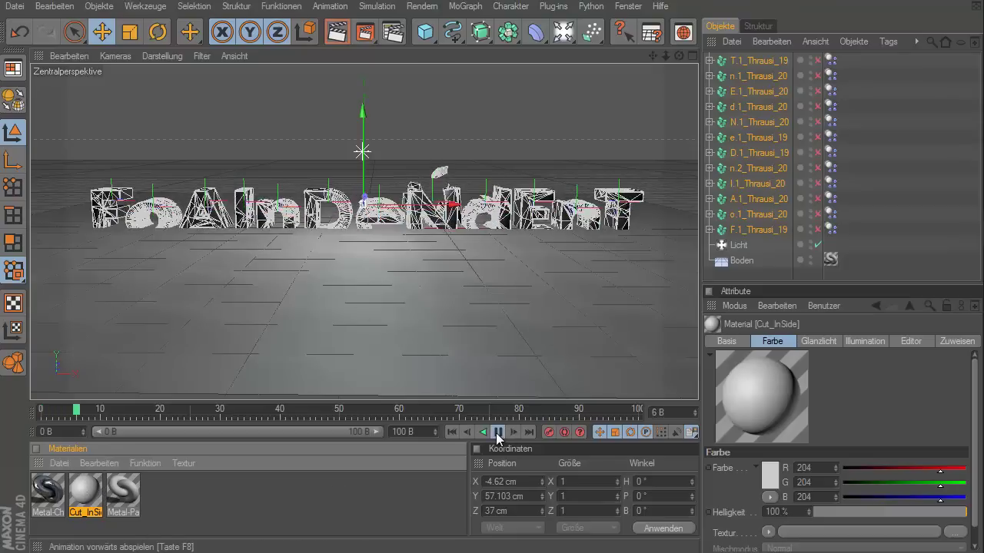
pyautogui.click(498, 433)
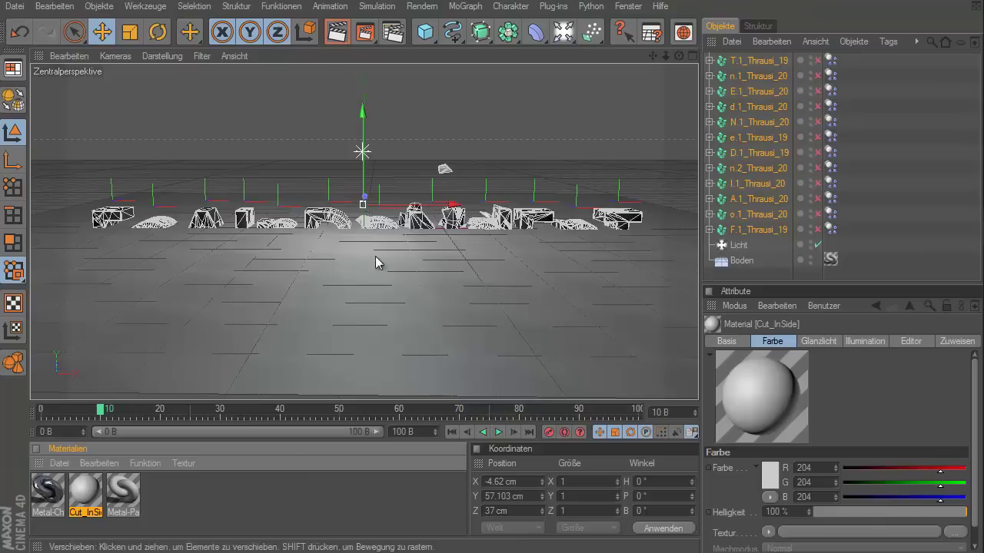
pyautogui.click(452, 432)
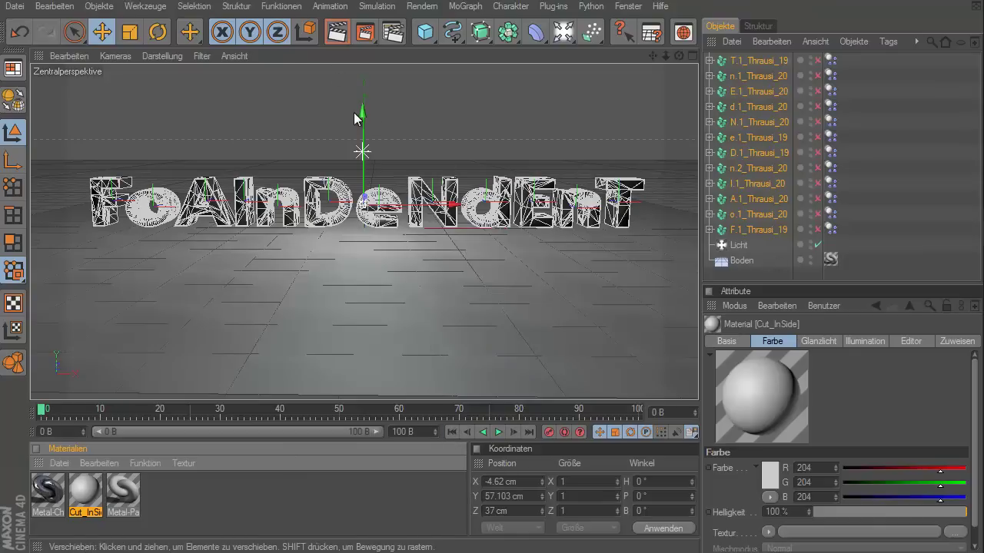
pyautogui.click(714, 263)
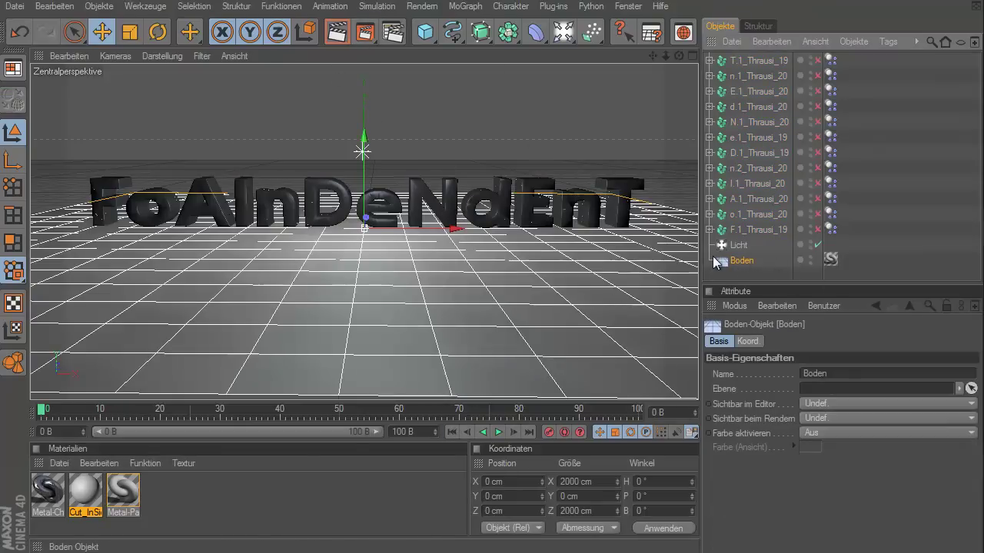
# - Make Boden a collision object via Simulation > Dynamics > Kollisionsobjekt erstellen
pyautogui.click(365, 9)
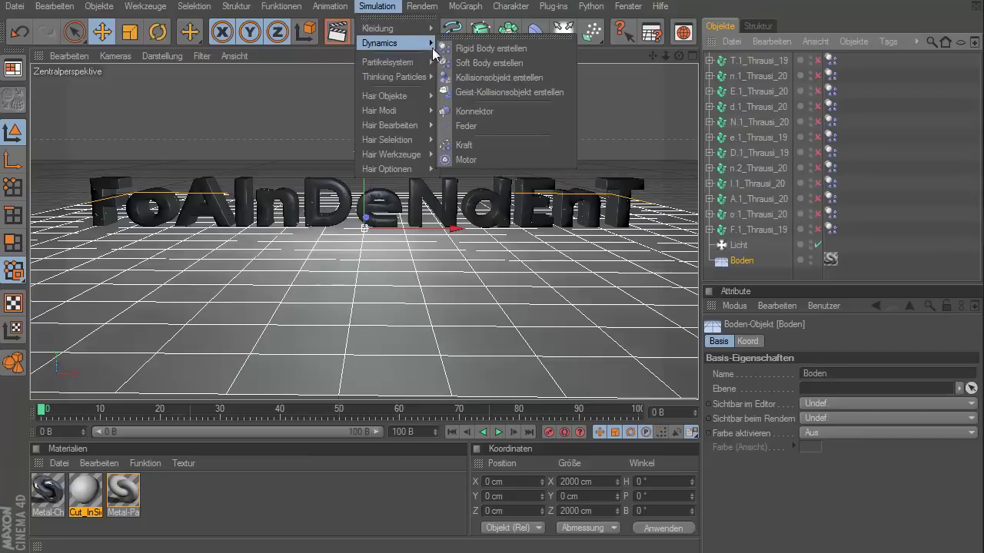
pyautogui.click(476, 72)
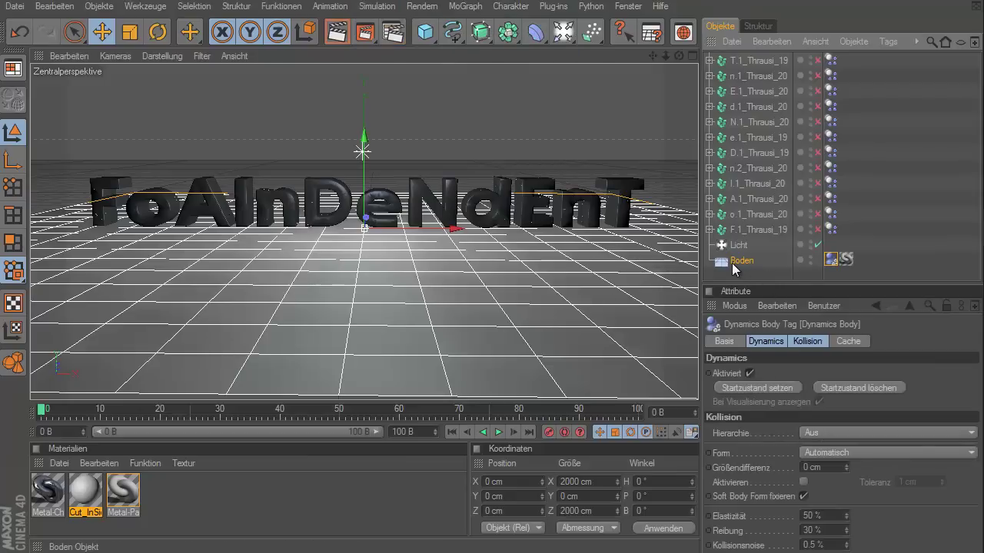
pyautogui.rightClick(732, 262)
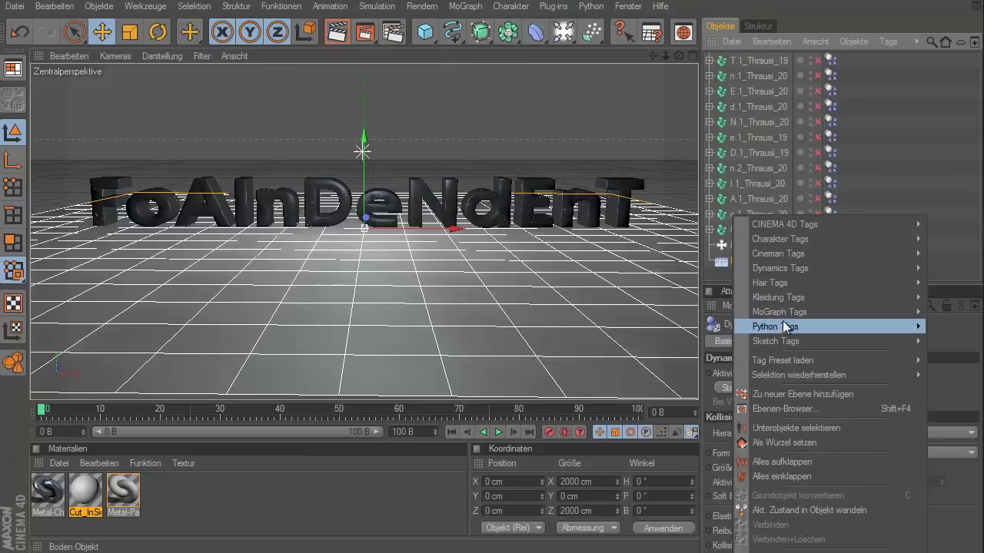
pyautogui.moveTo(780, 312)
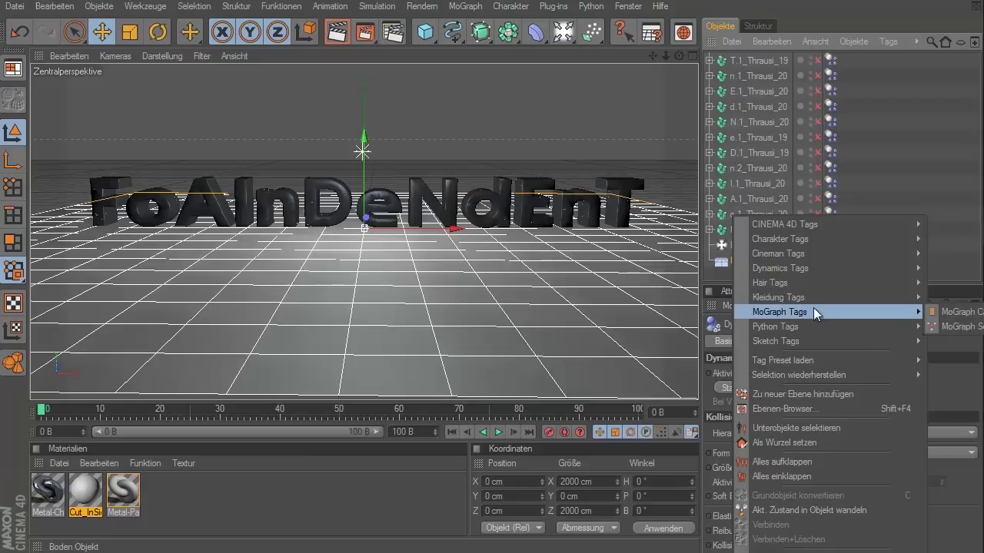
# - Play the simulation to frame 9, render the view to check the fragments, then rewind to frame 0
pyautogui.click(498, 432)
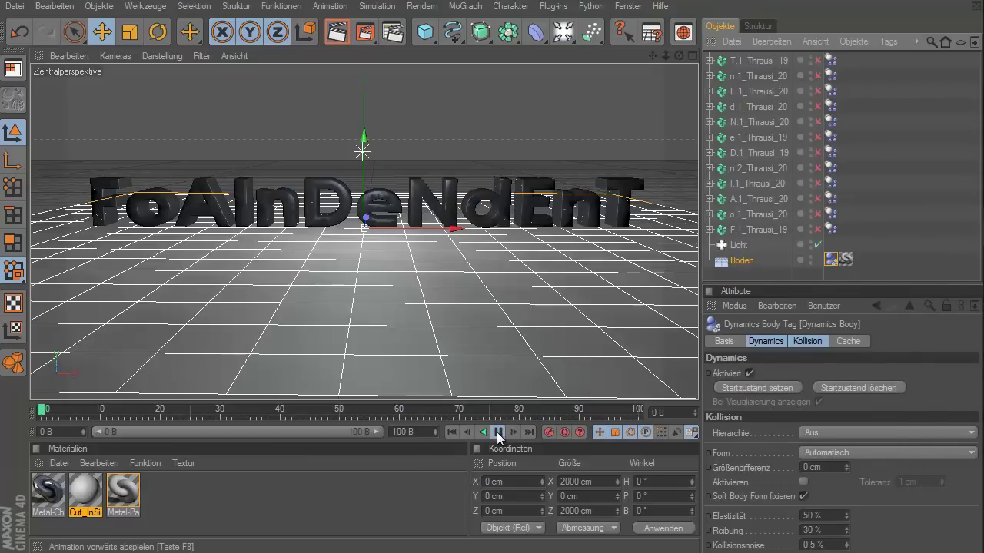
pyautogui.click(498, 432)
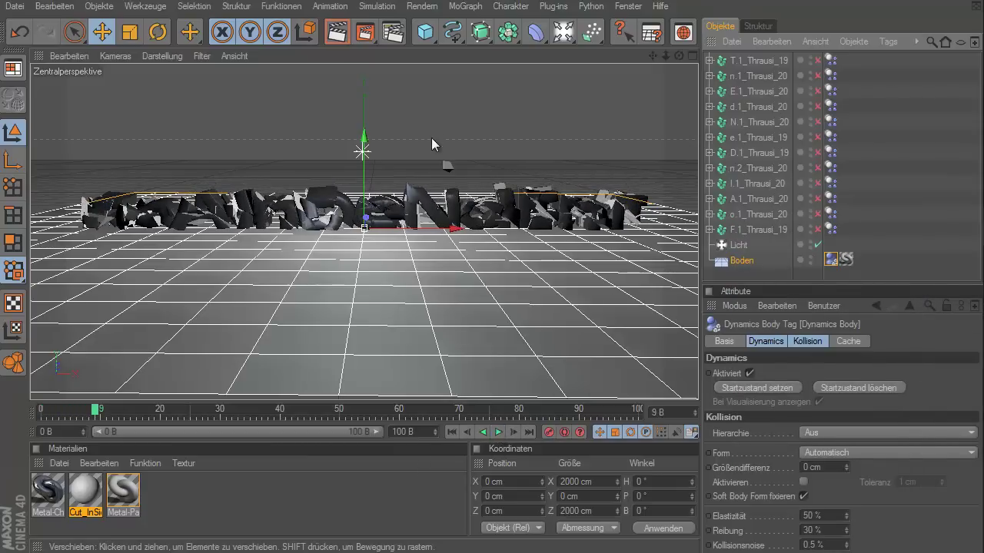
pyautogui.click(335, 31)
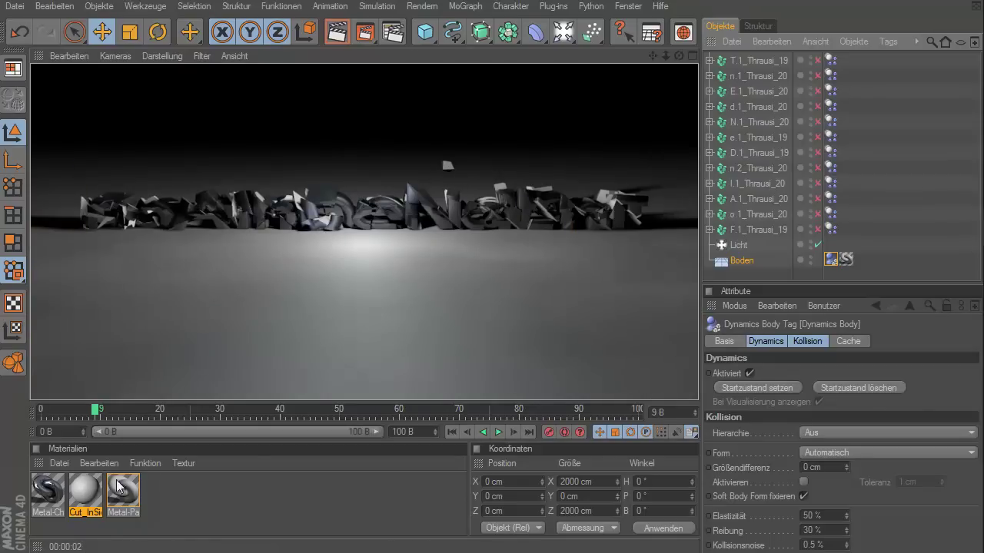
pyautogui.click(452, 432)
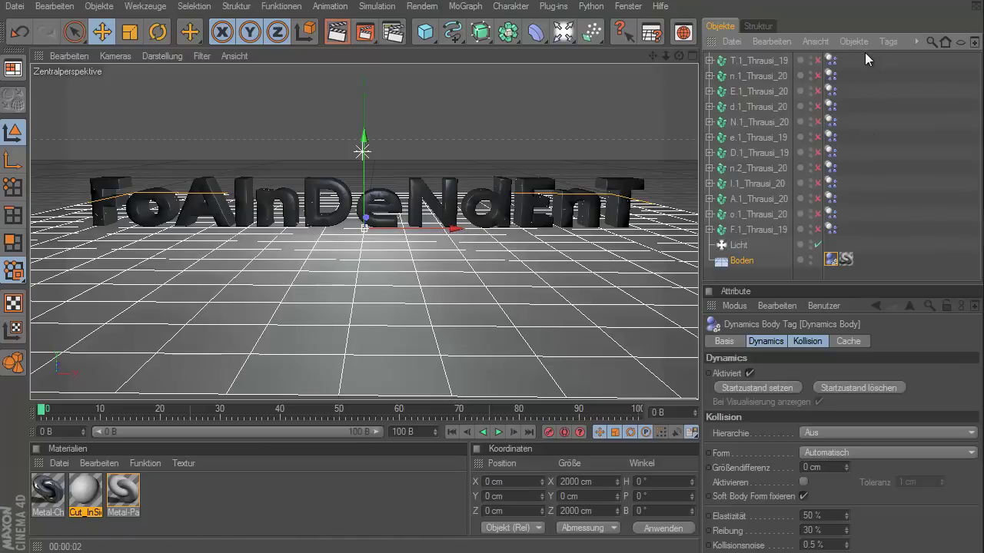
# - With all twelve letters selected, set the document dynamics Zeitmaßstab to 0 % and keyframe it at frame 34
pyautogui.moveTo(786, 105); pyautogui.dragTo(719, 236)
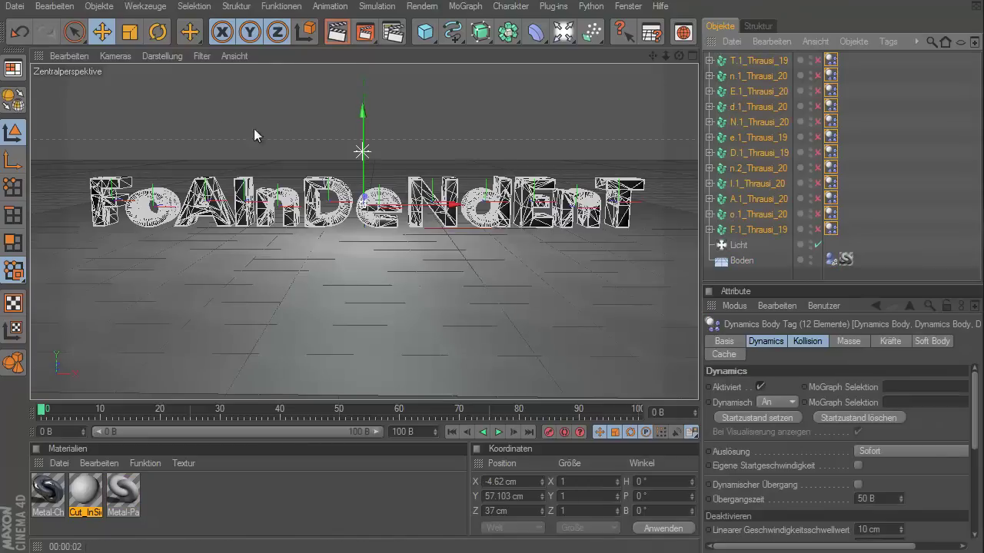
pyautogui.click(54, 6)
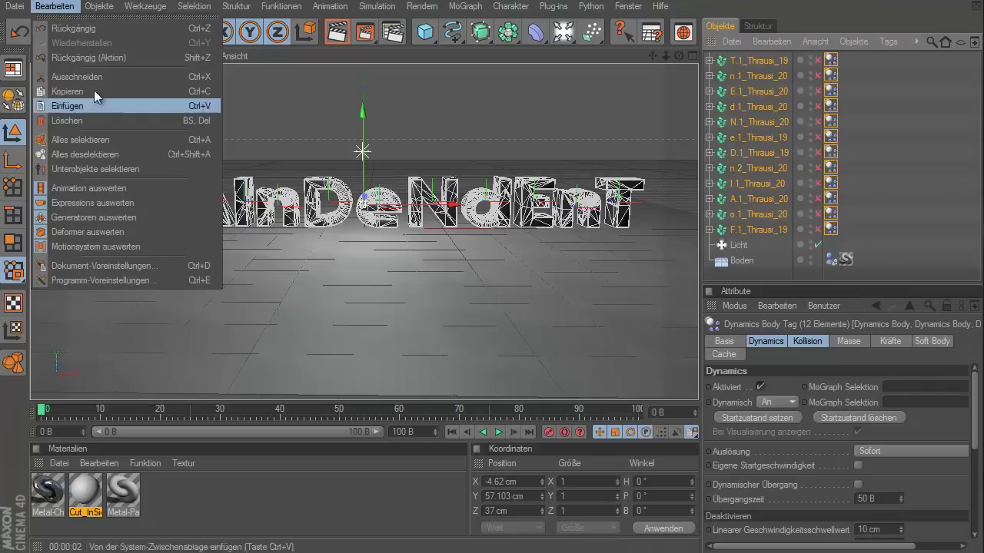
pyautogui.click(128, 265)
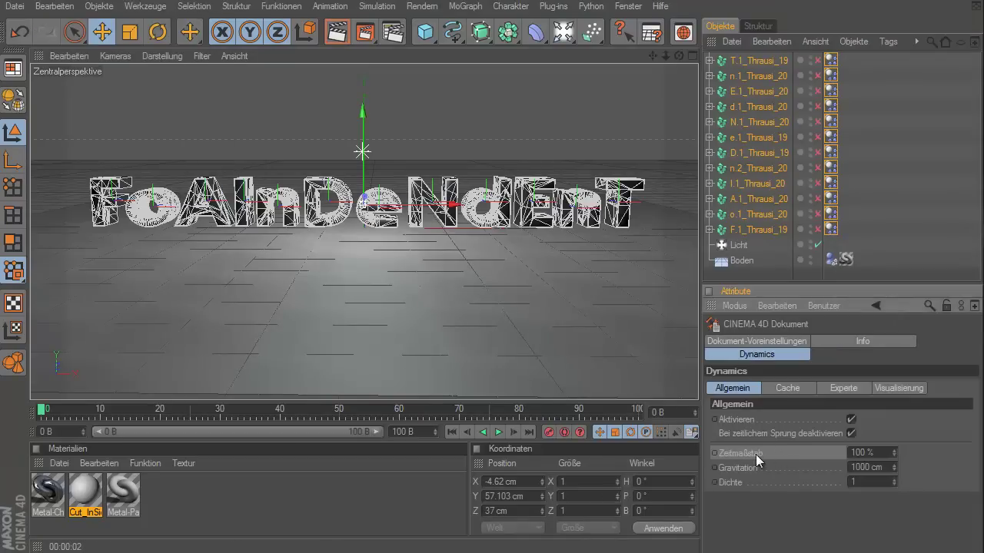
pyautogui.click(877, 450)
pyautogui.write('0')
pyautogui.press('Return')
pyautogui.moveTo(47, 415)
pyautogui.mouseDown()
pyautogui.moveTo(273, 409)
pyautogui.moveTo(238, 409)
pyautogui.mouseUp()
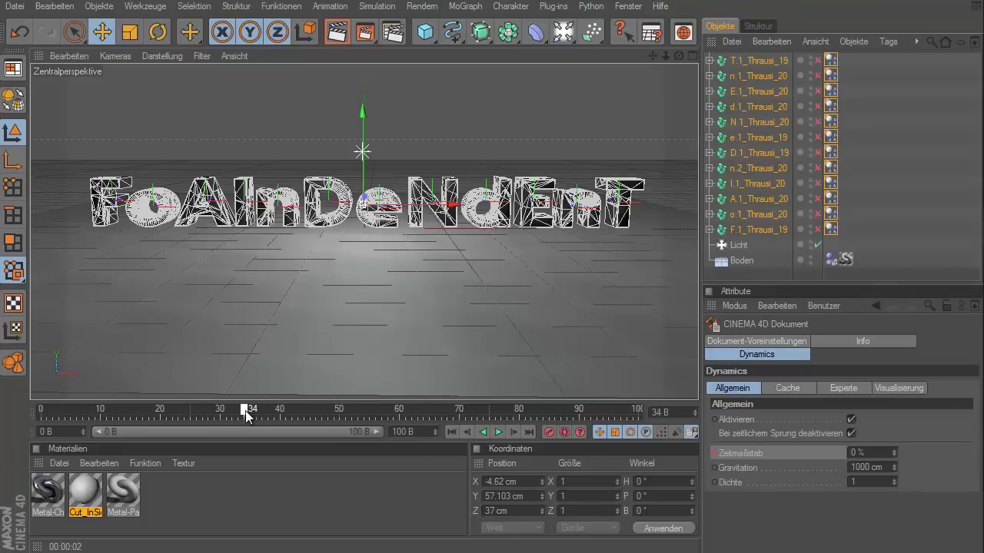
pyautogui.click(713, 453)
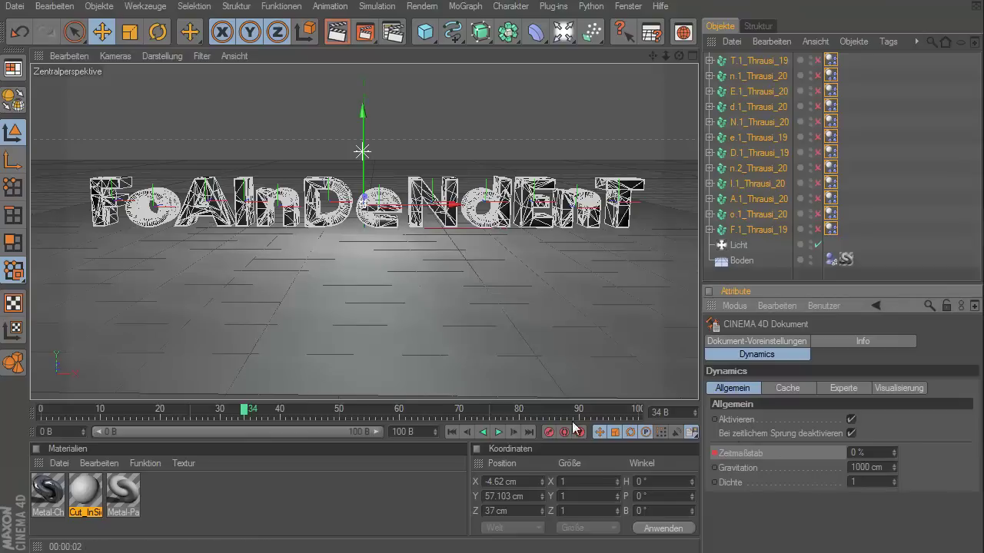
# - Keyframe the dynamics Zeitmaßstab at 100 % on frame 100
pyautogui.moveTo(606, 415); pyautogui.dragTo(638, 412)
pyautogui.doubleClick(855, 453)
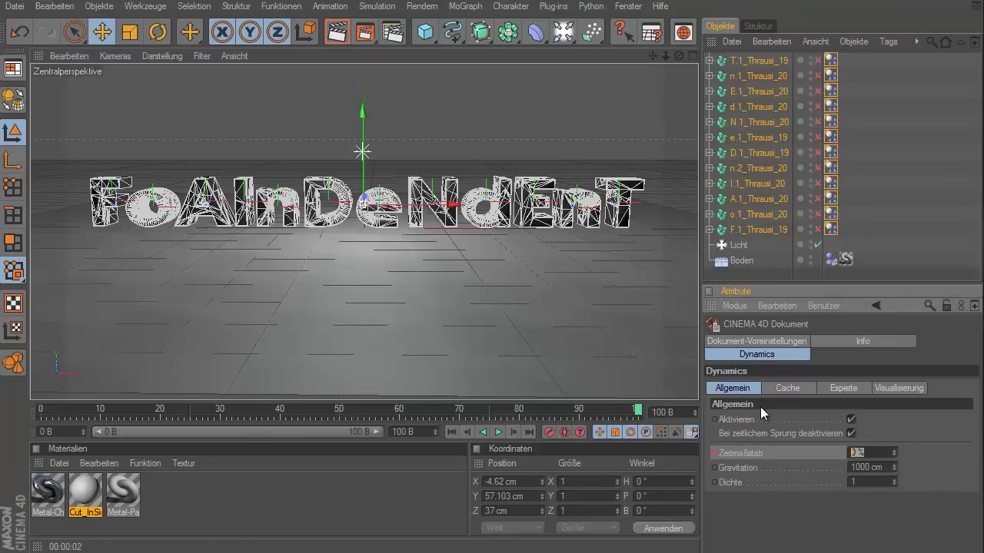
pyautogui.write('100')
pyautogui.press('Return')
# - Replay the slowed-down shatter from the start, render frame 97, and select Boden's Dynamics Body tag
pyautogui.click(453, 432)
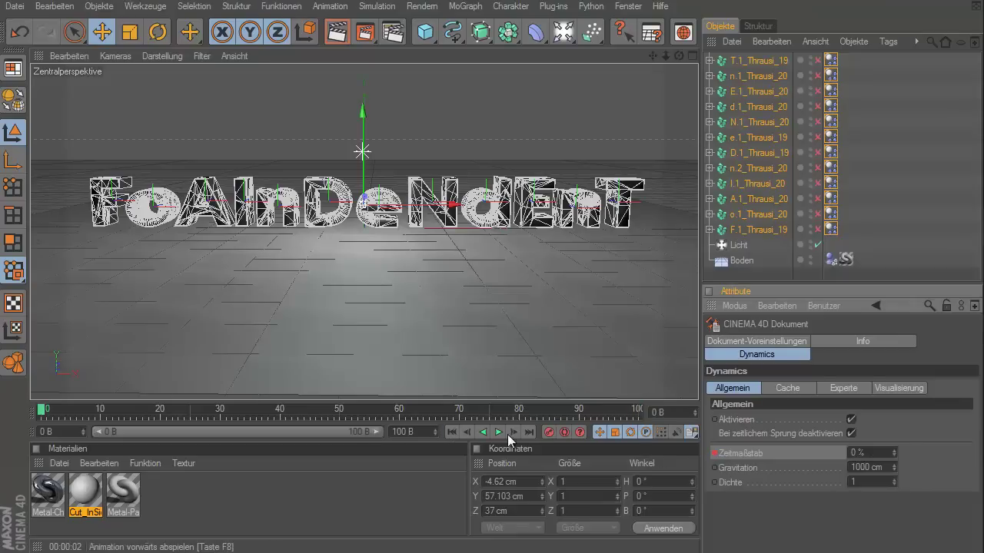
pyautogui.click(501, 432)
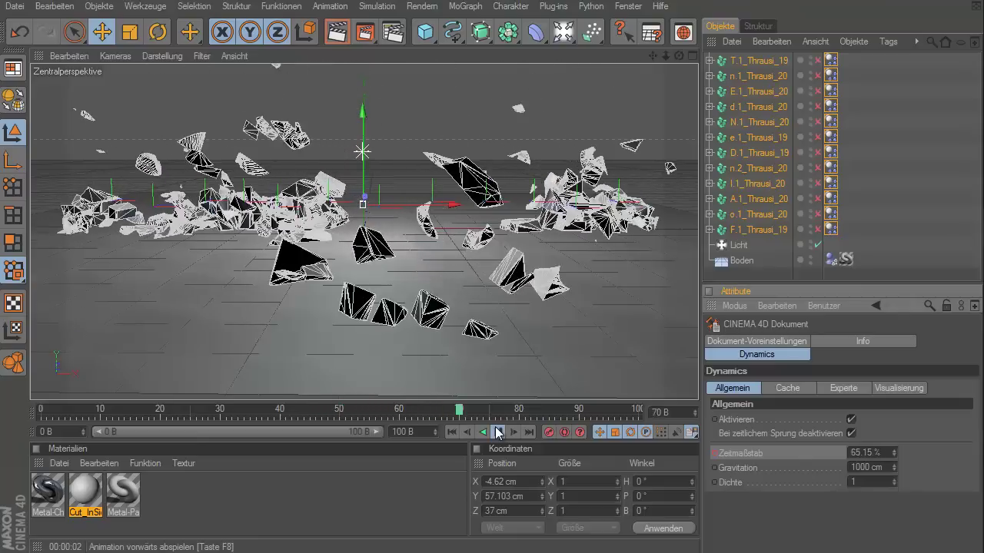
pyautogui.click(327, 35)
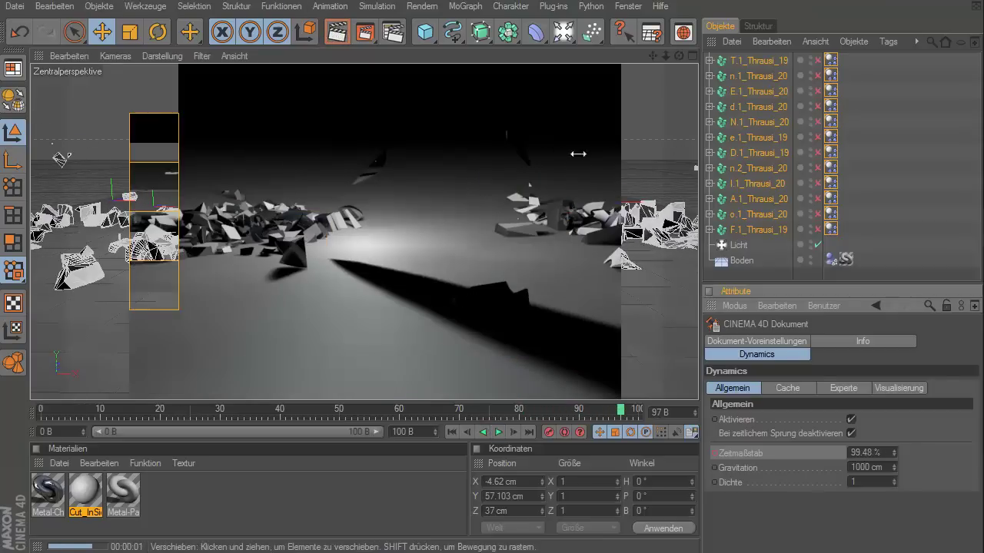
pyautogui.click(829, 261)
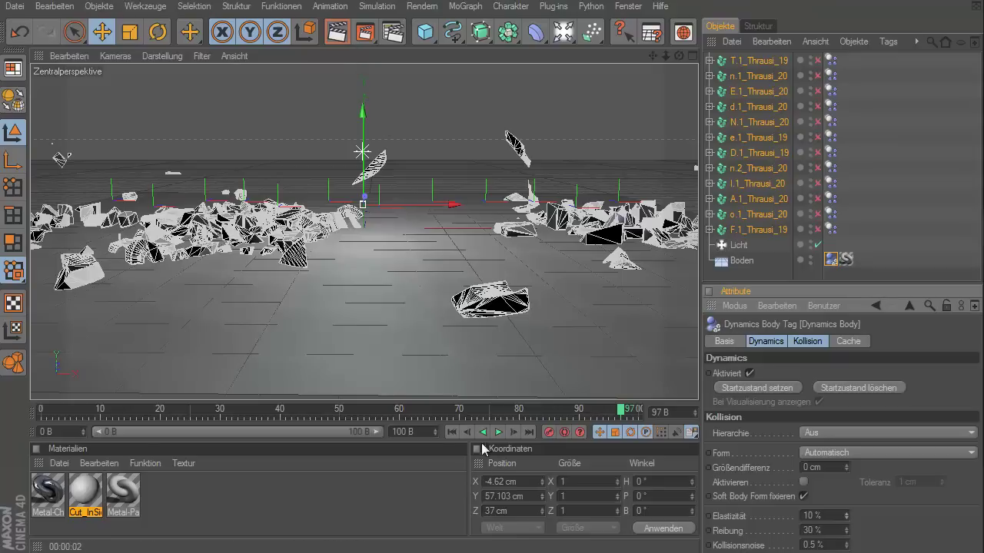
# - Replay the simulation from the start and render the current frame
pyautogui.click(447, 432)
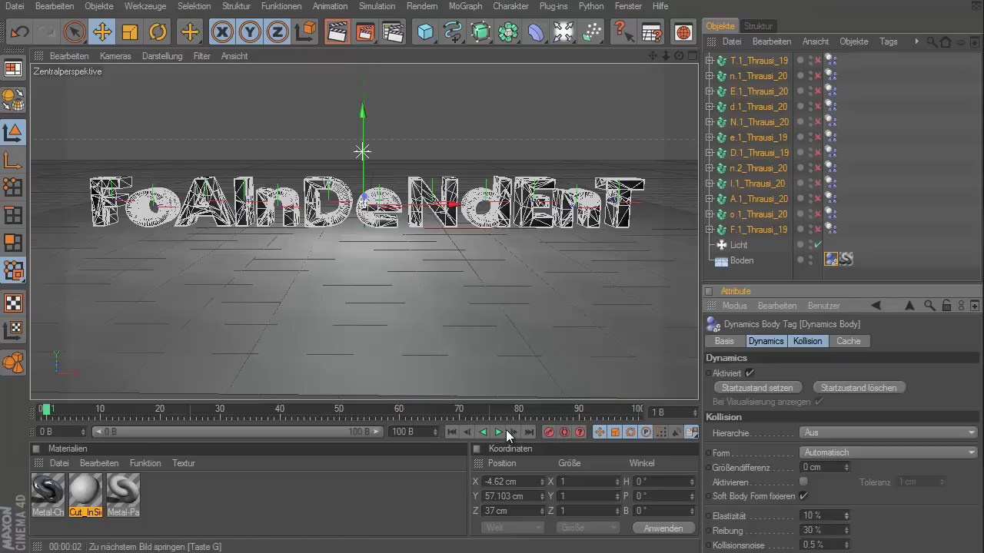
pyautogui.click(499, 431)
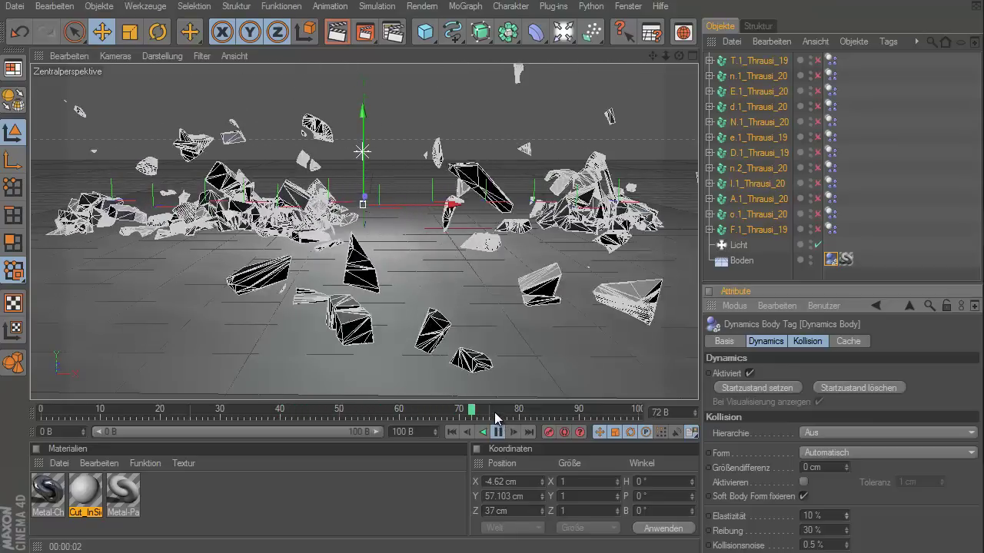
pyautogui.click(337, 32)
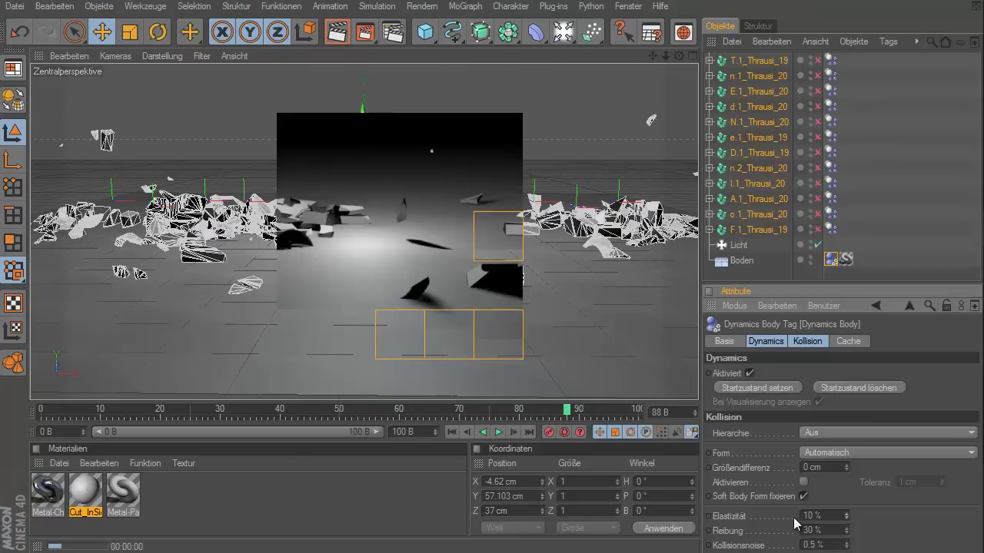
# - Raise the floor's Reibung to 235 %, replay from the start, and render the view with Ctrl+R
pyautogui.moveTo(846, 530); pyautogui.dragTo(848, 533)
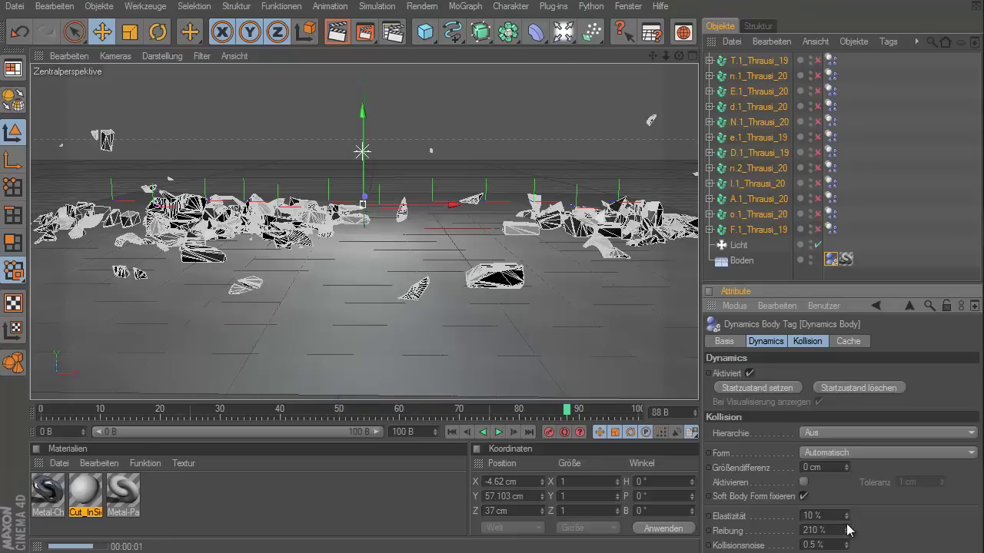
pyautogui.click(452, 432)
pyautogui.click(499, 433)
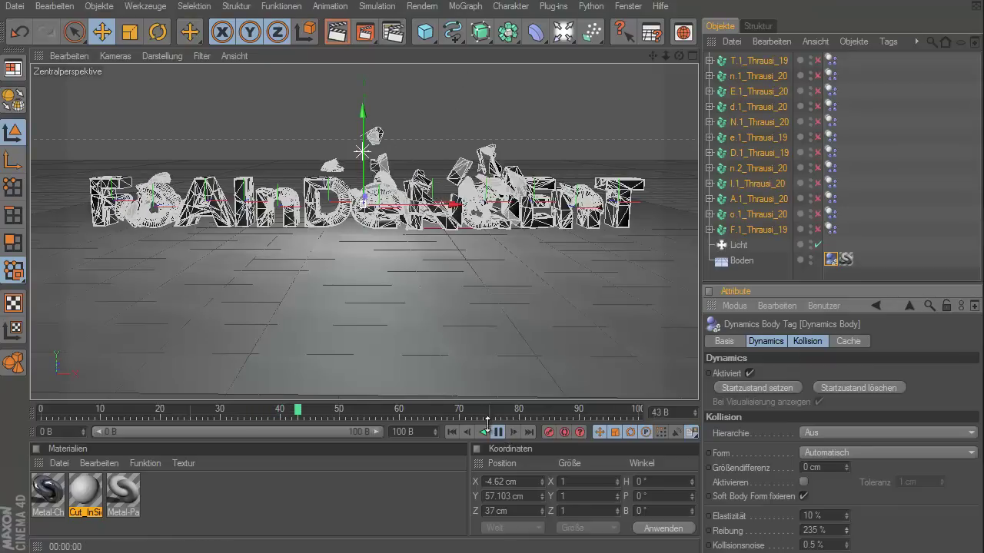
pyautogui.hotkey('ctrl', 'r')
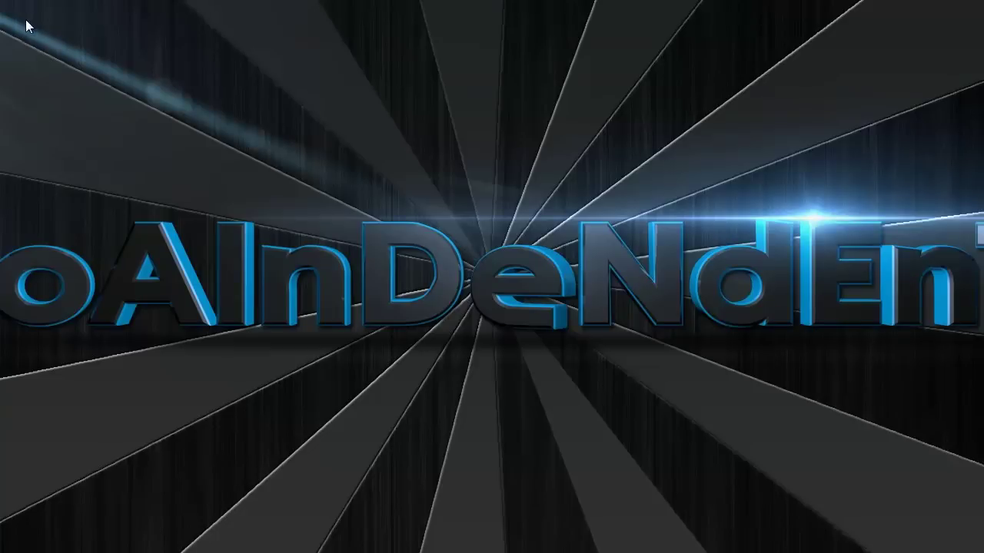
pyautogui.moveTo(21, 17); pyautogui.dragTo(970, 544)
pyautogui.moveTo(56, 67); pyautogui.dragTo(972, 547)
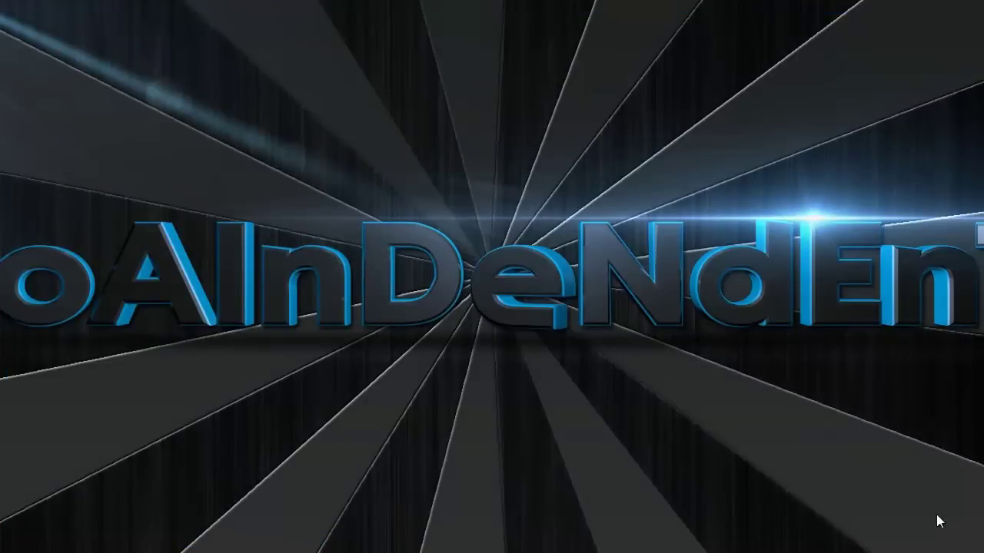